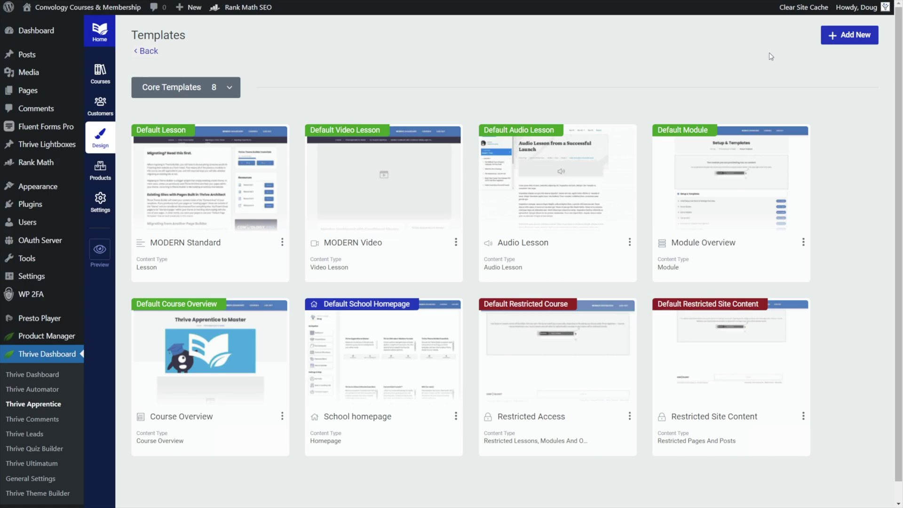
Step: Start a new template named "Demo School Homepage" with the content type School homepage
mouse_move(397, 310)
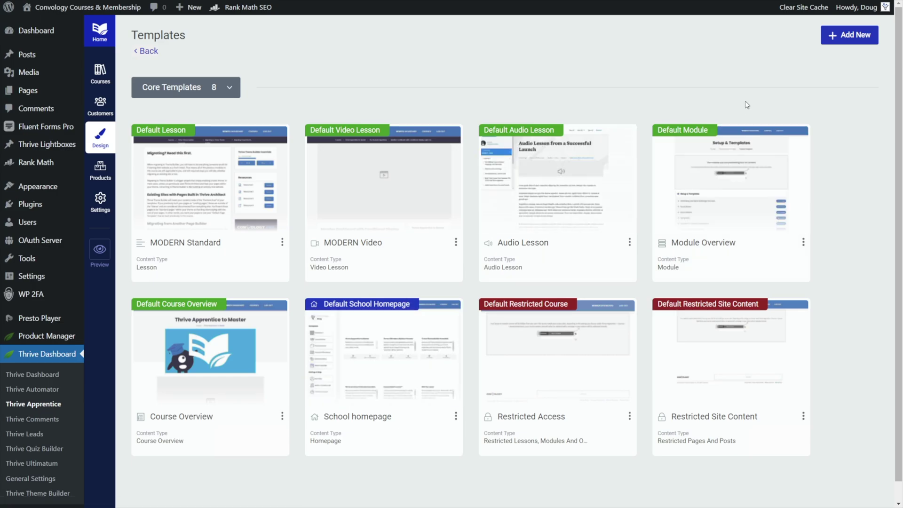
left_click(837, 41)
left_click(486, 113)
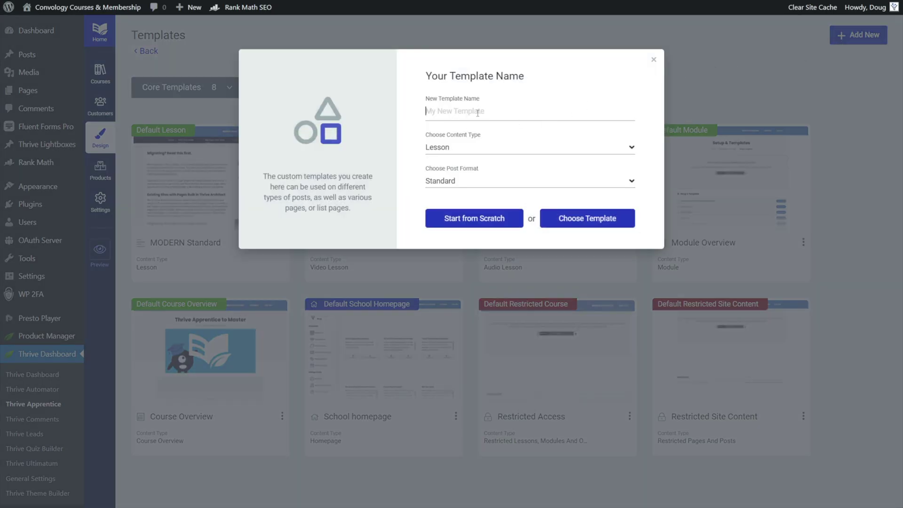
type("Demo School Homepage")
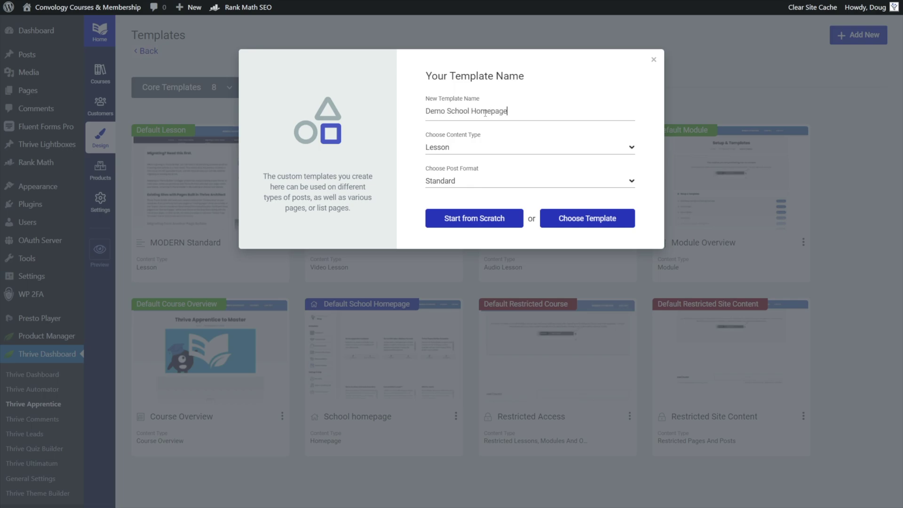
left_click(455, 150)
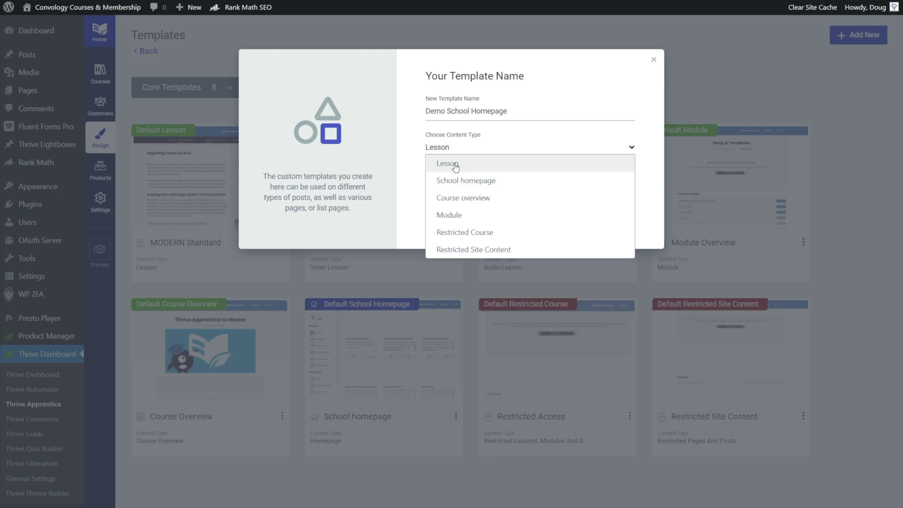
left_click(489, 186)
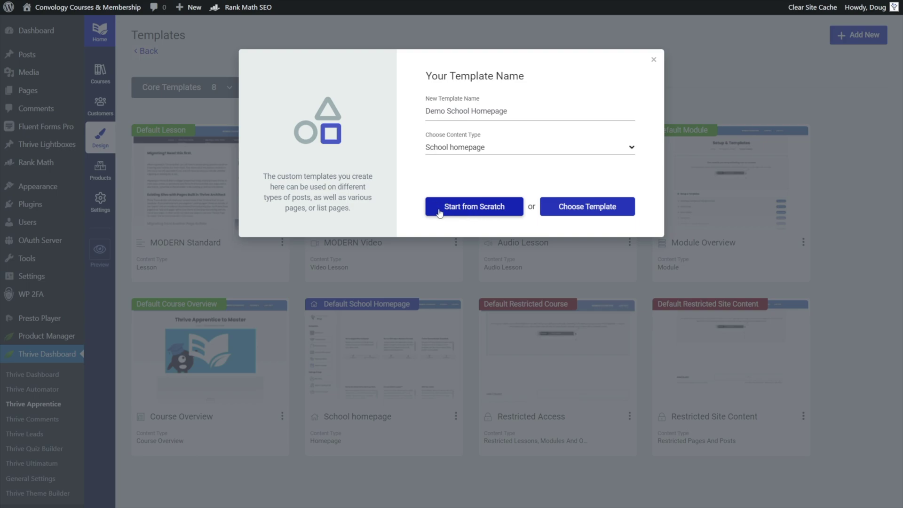
Step: Create the template from the School homepage 03 cloud design
left_click(584, 209)
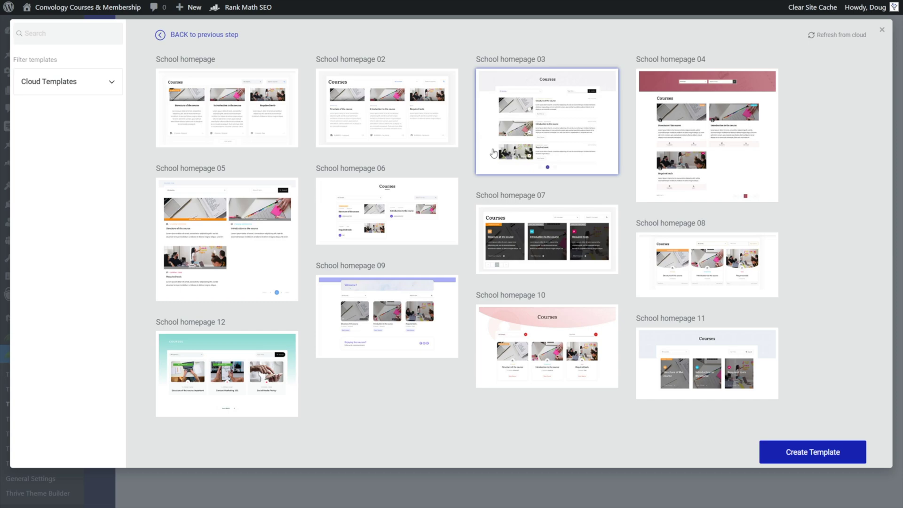
left_click(539, 116)
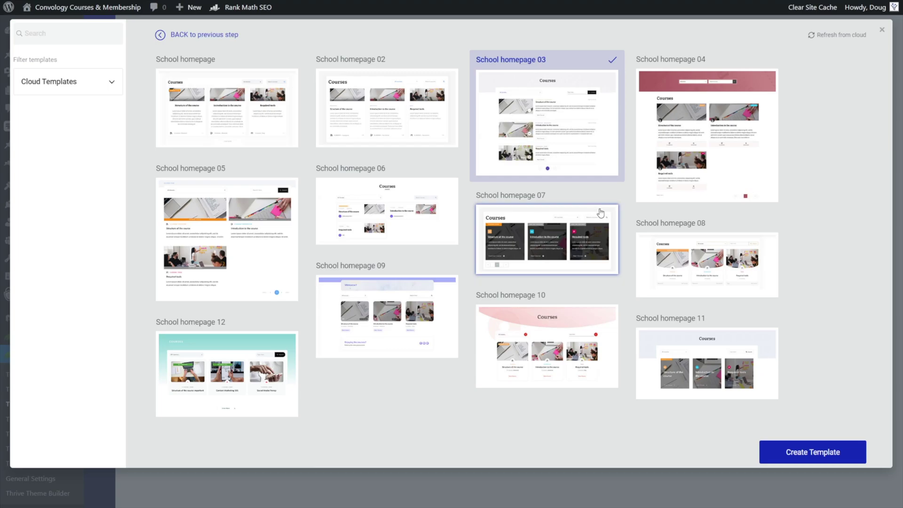
left_click(801, 453)
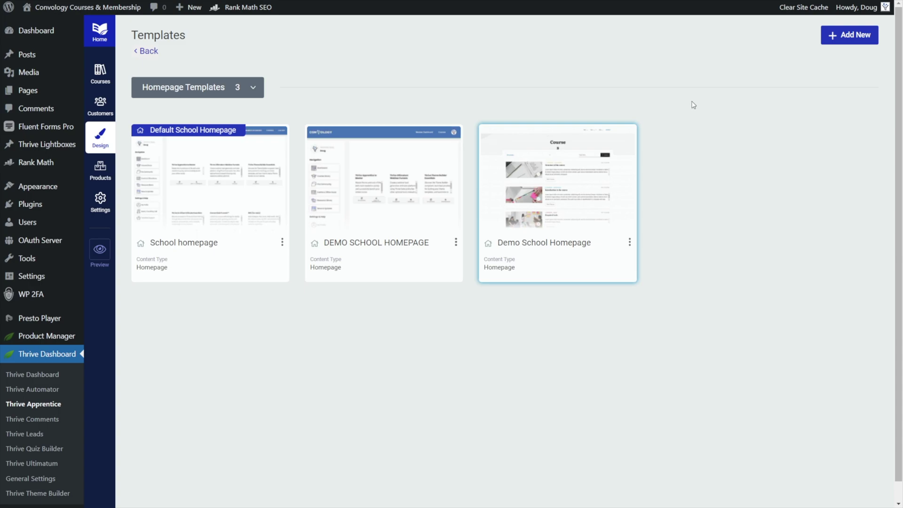
Step: Open the newly created Demo School Homepage template for editing and look through its course list
mouse_move(531, 264)
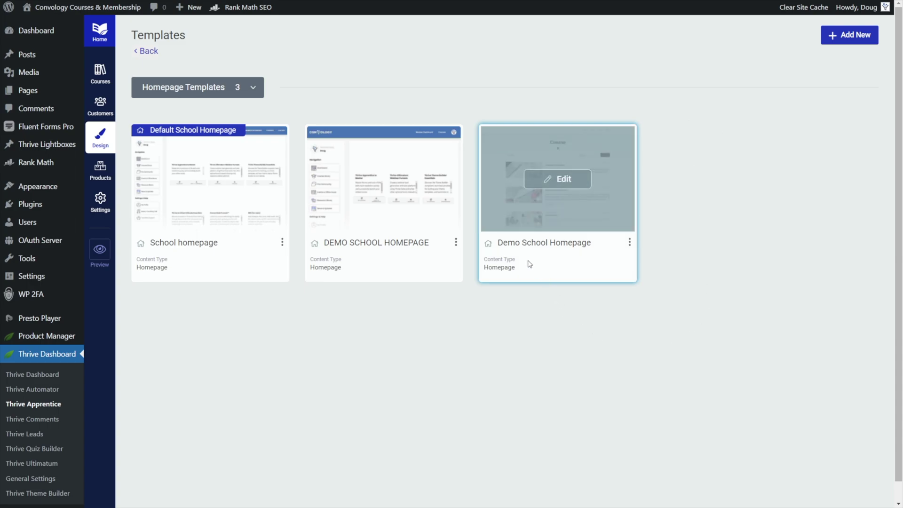
left_click(563, 179)
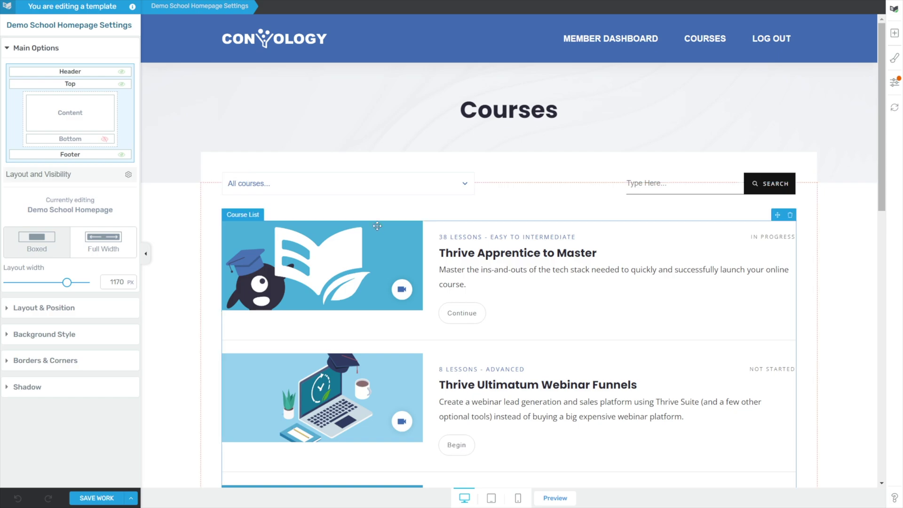
scroll(522, 249, "down", 3)
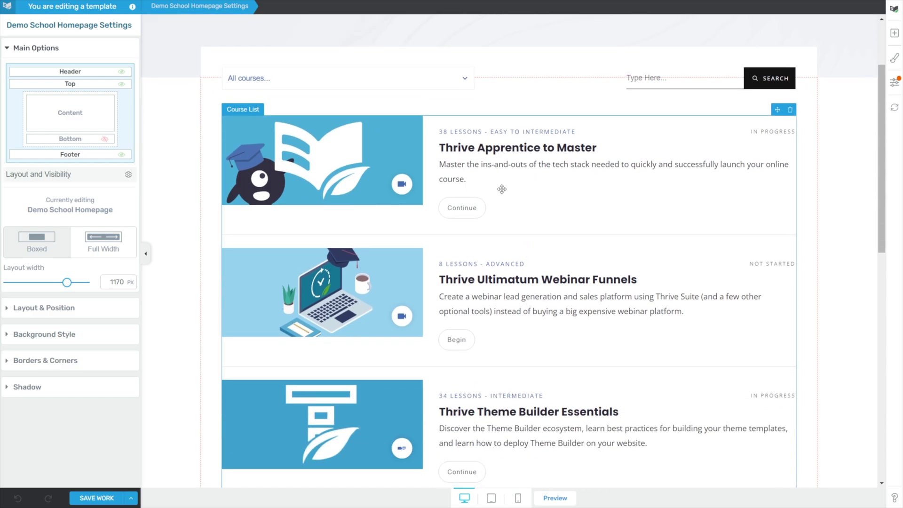
scroll(491, 188, "down", 12)
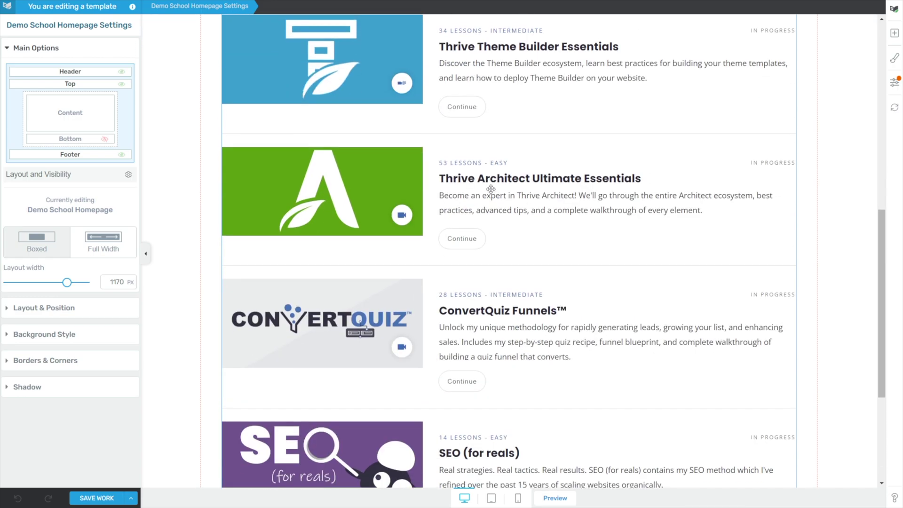
scroll(489, 190, "up", 15)
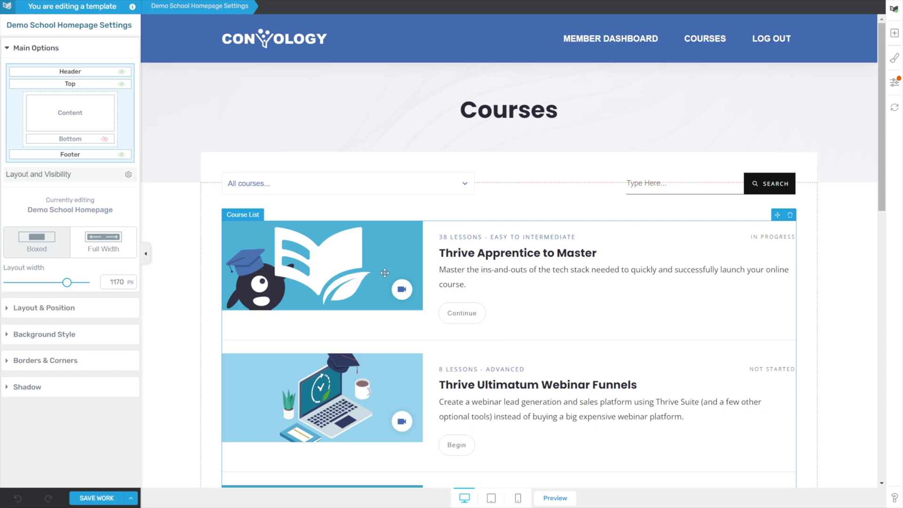
Step: Examine the course list's design editing mode and its filters for course selection and course access and progress
left_click(433, 233)
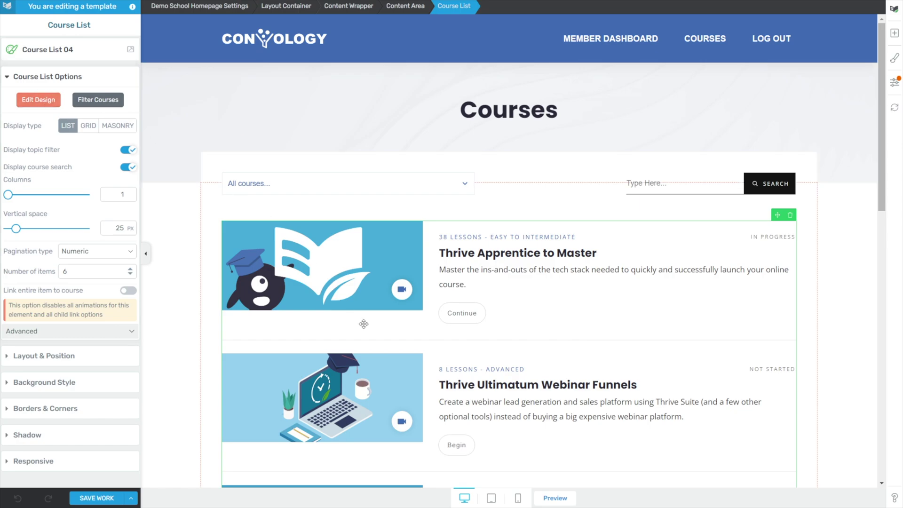
left_click(37, 101)
left_click(581, 463)
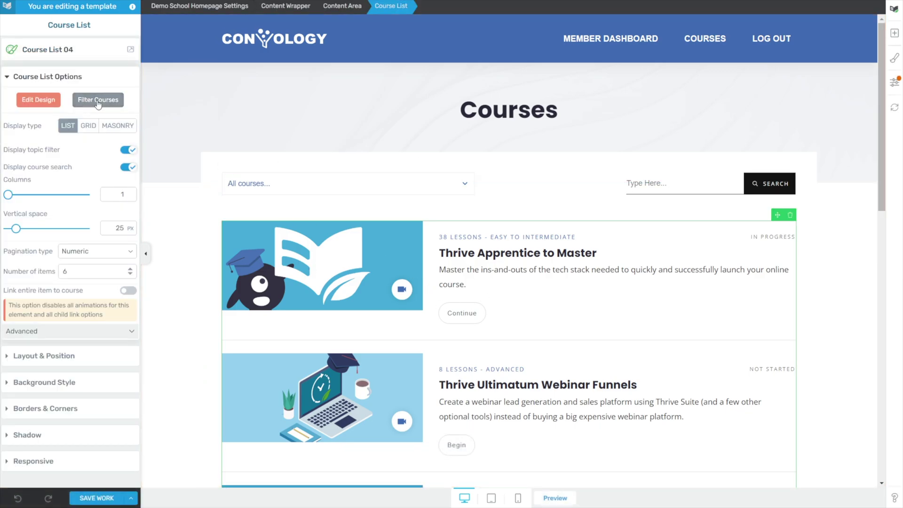
left_click(98, 101)
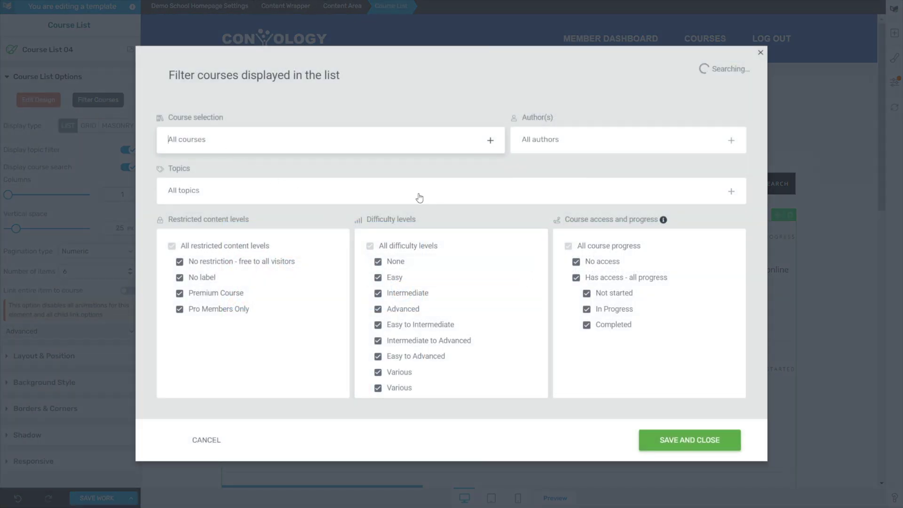
left_click(331, 143)
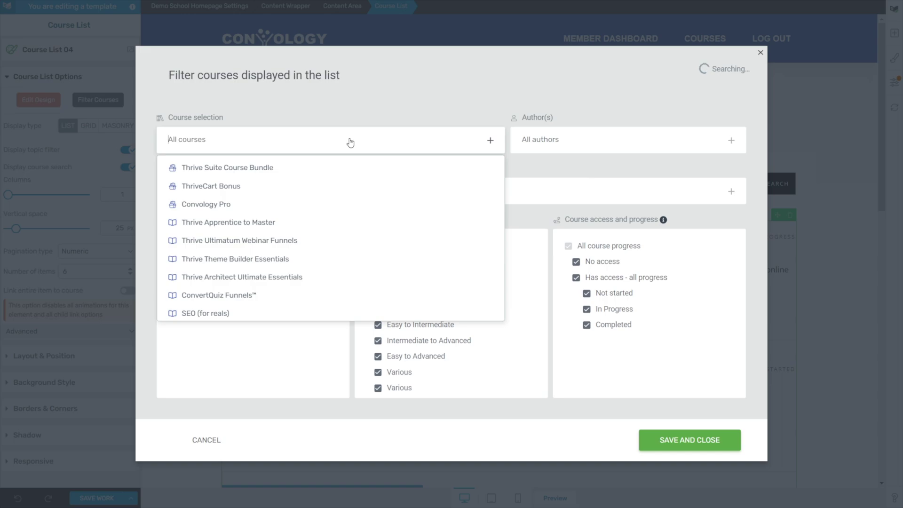
left_click(348, 112)
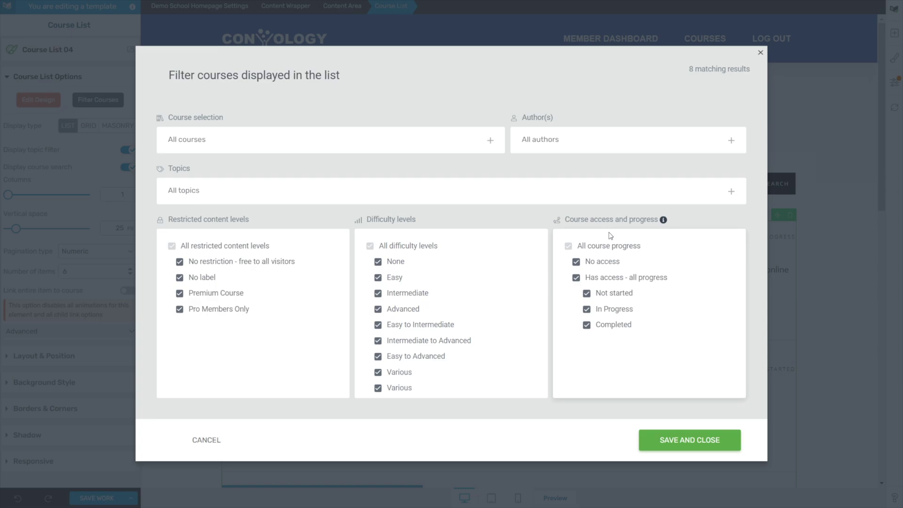
left_click(593, 262)
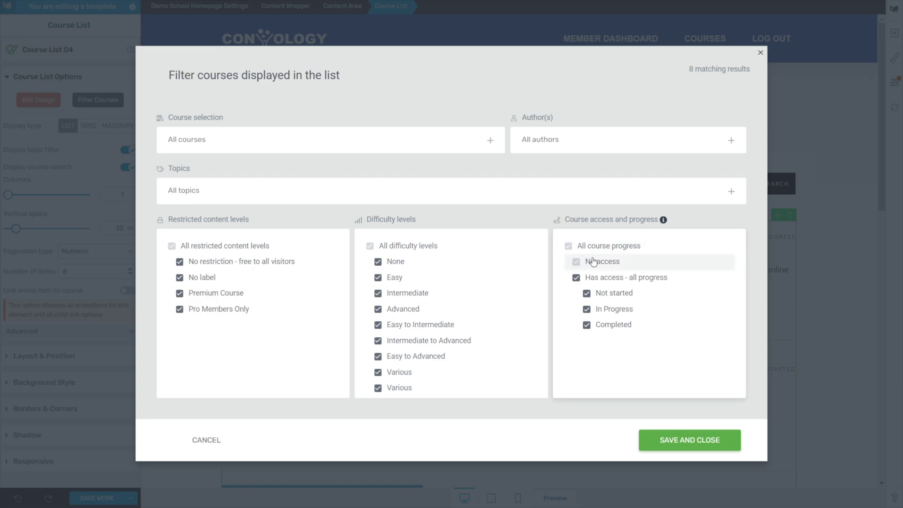
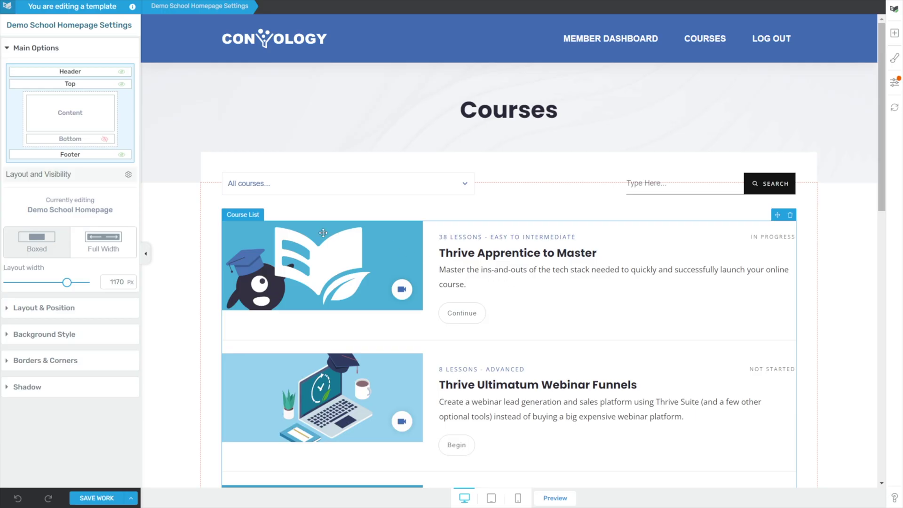
Step: Edit the course list's design and move the Continue button into a new column to the right of the course text
left_click(518, 284)
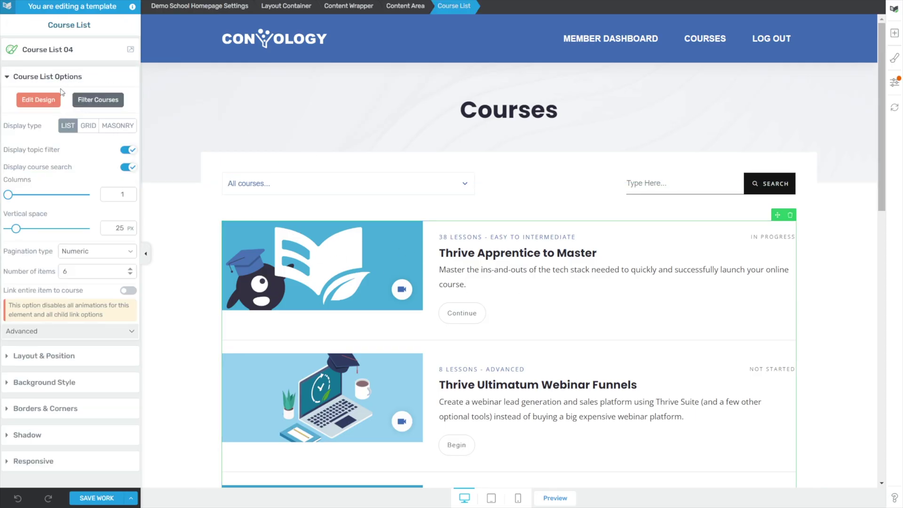
left_click(42, 99)
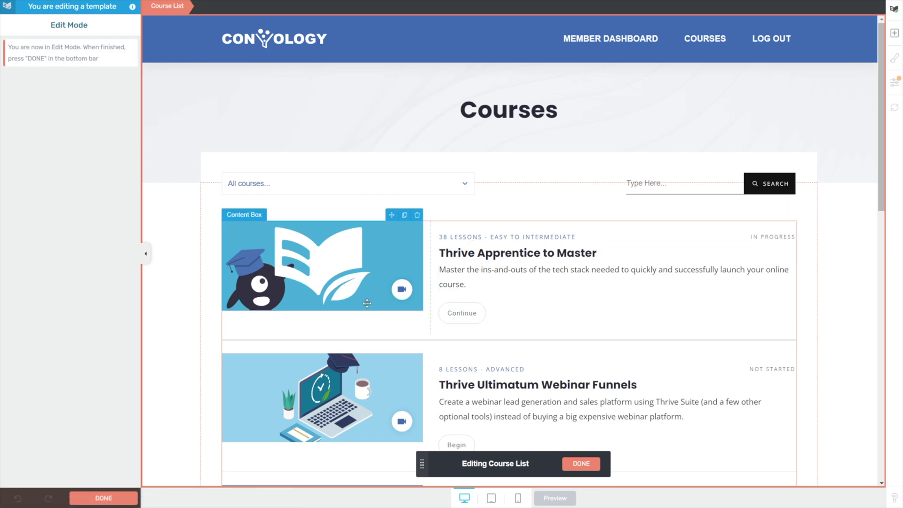
left_click_drag(444, 296, 793, 278)
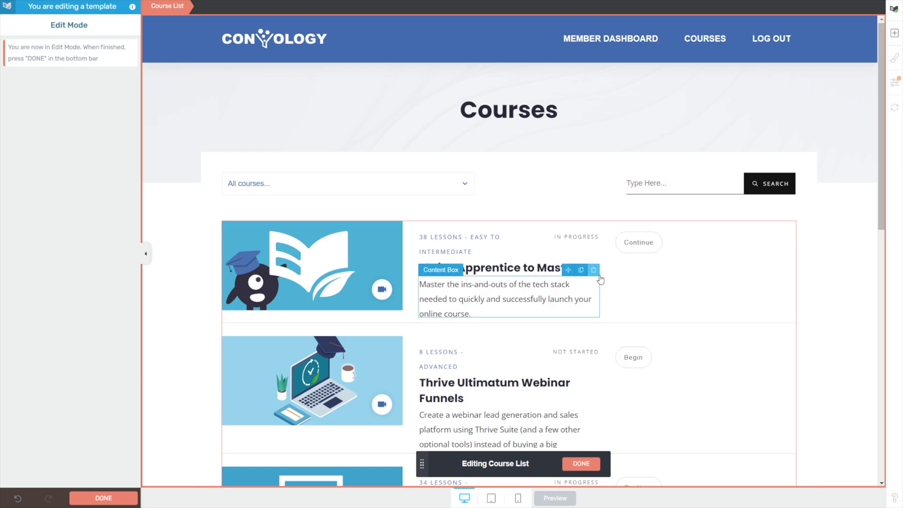
Step: Resize the course item's columns, widening the text column and narrowing the button and image columns
left_click_drag(609, 238, 728, 237)
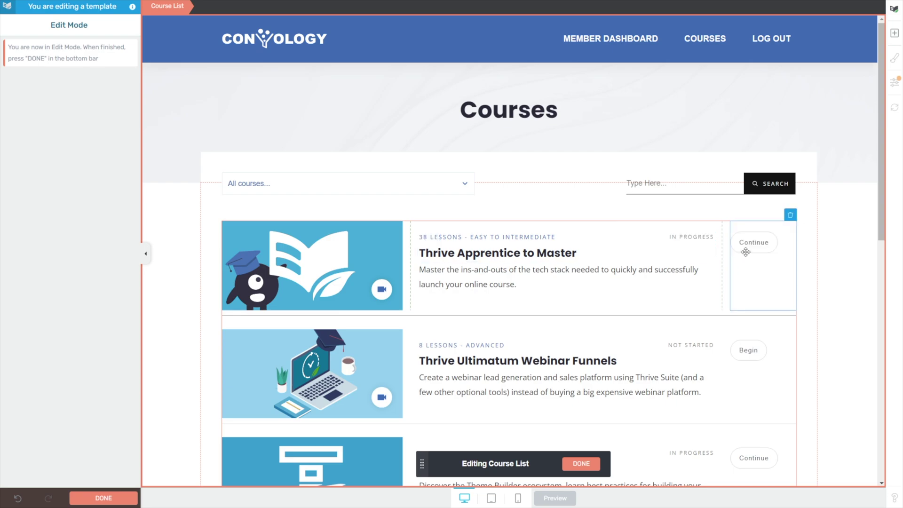
scroll(734, 199, "down", 3)
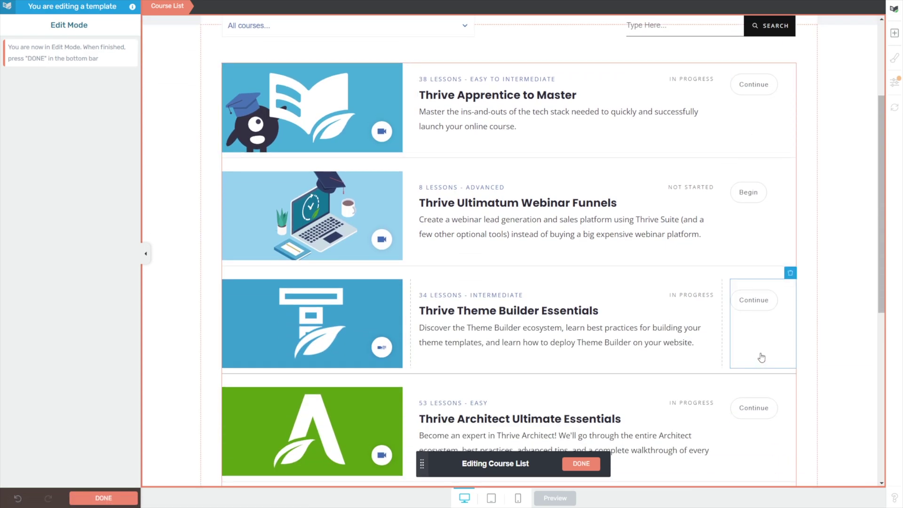
scroll(760, 357, "up", 3)
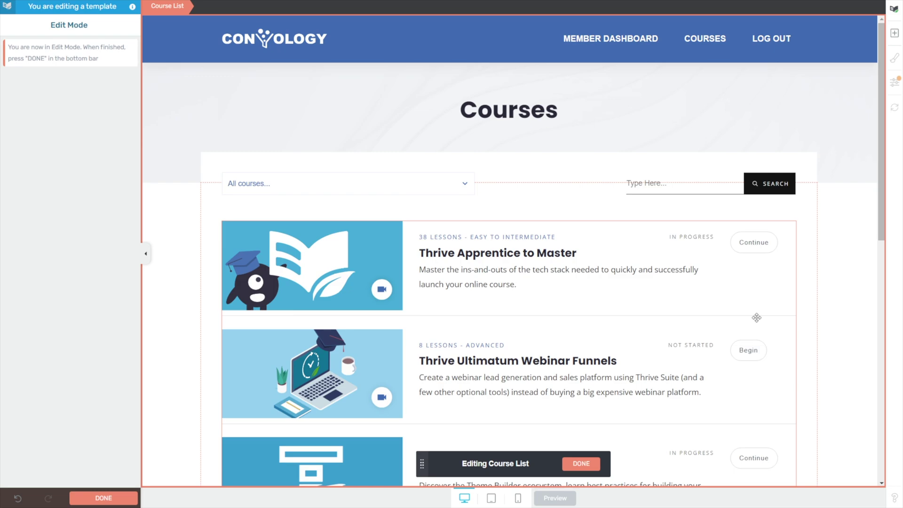
left_click_drag(409, 230, 389, 231)
left_click_drag(378, 282, 378, 282)
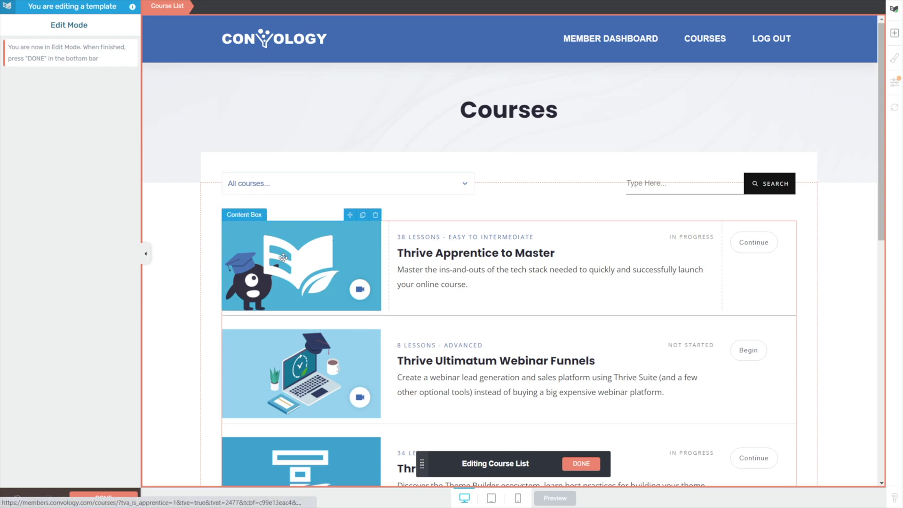
Step: Remove the solid color background layer from the course image's content box, keeping the featured image layer
left_click(243, 216)
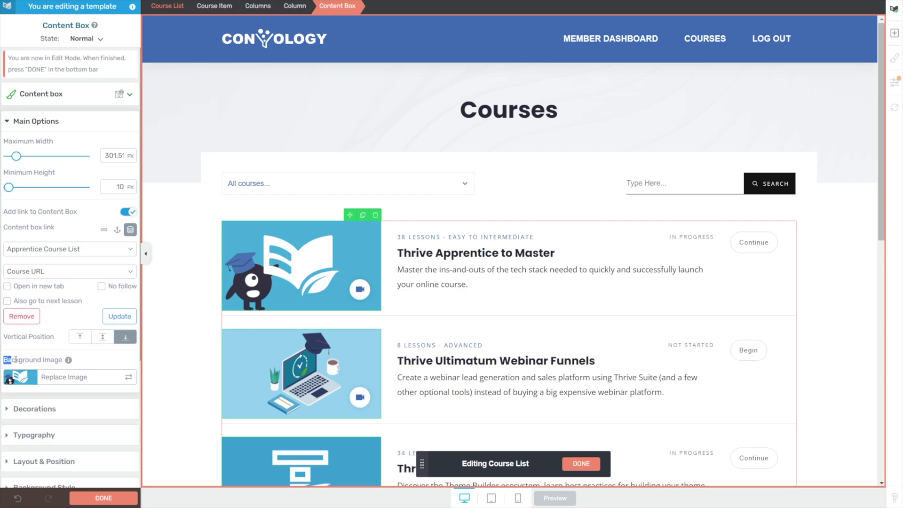
left_click_drag(16, 360, 60, 358)
scroll(47, 357, "down", 3)
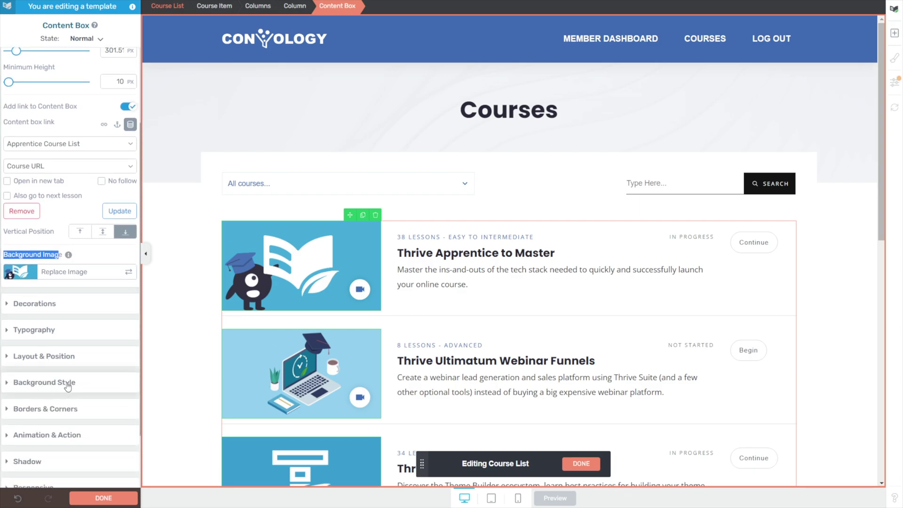
left_click(68, 385)
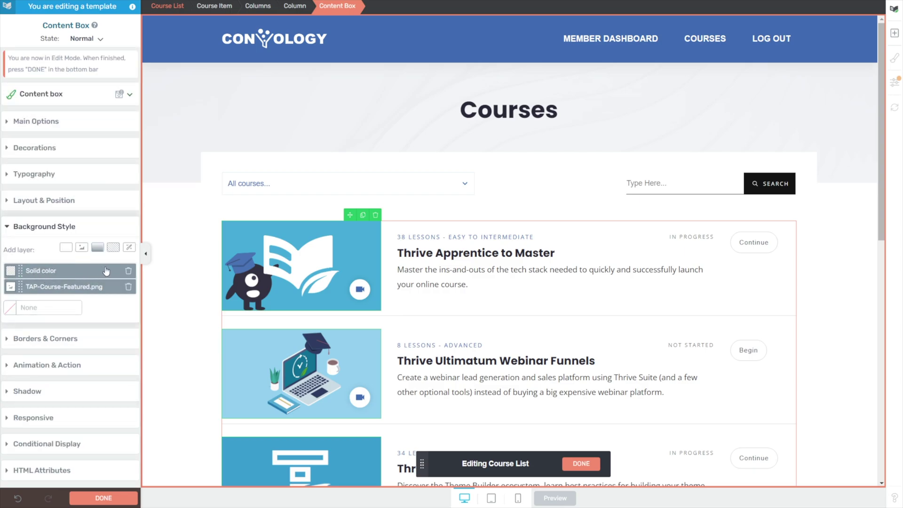
left_click(129, 271)
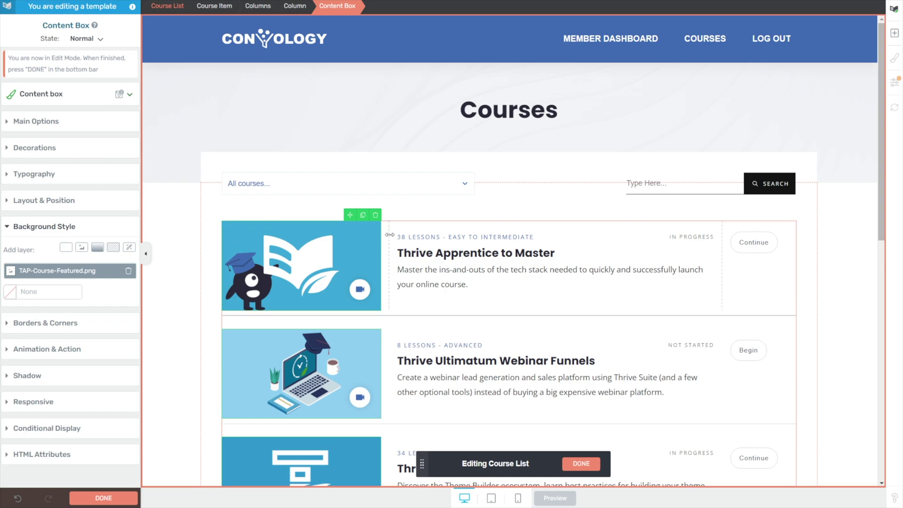
Step: Make the course item's image column slightly narrower and delete the video icon overlaid on the course image
left_click_drag(389, 232, 400, 249)
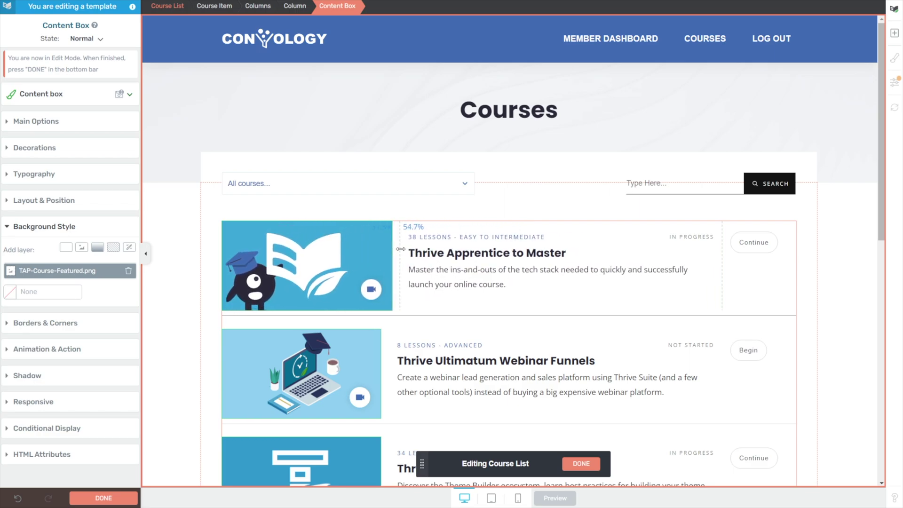
left_click_drag(429, 247, 393, 306)
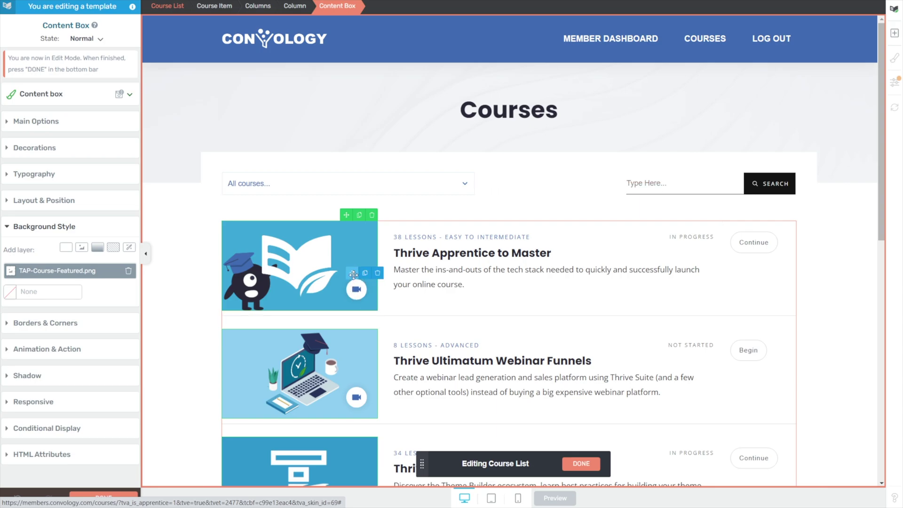
left_click(377, 274)
scroll(389, 452, "down", 4)
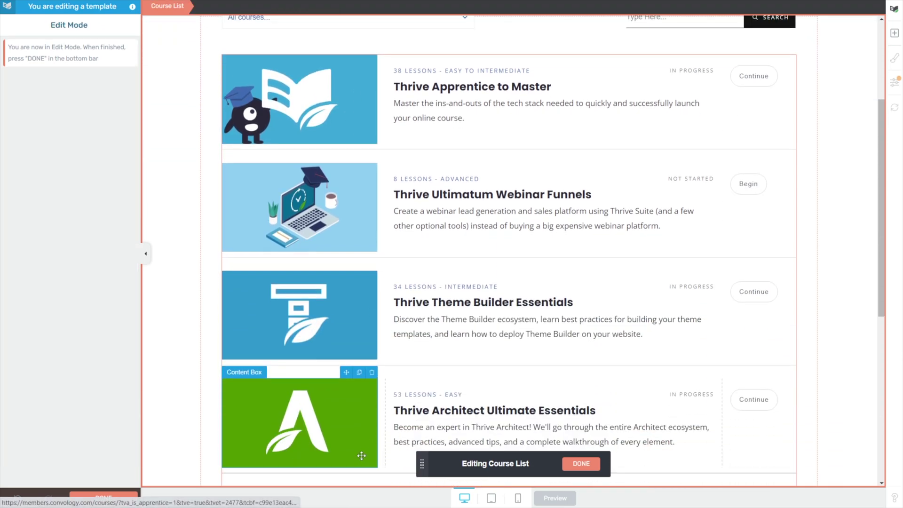
scroll(346, 359, "up", 2)
scroll(346, 358, "up", 2)
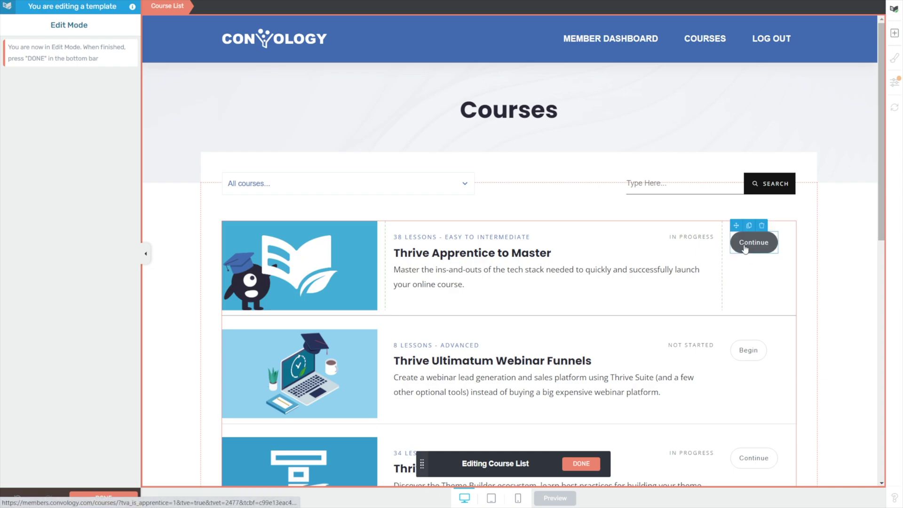
Step: Vertically center the Continue button within its column in the course item
left_click(739, 265)
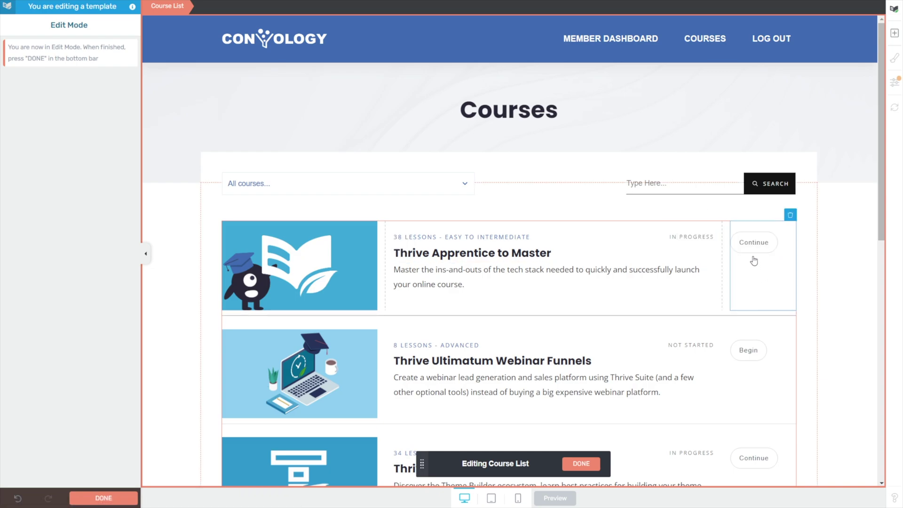
left_click(761, 290)
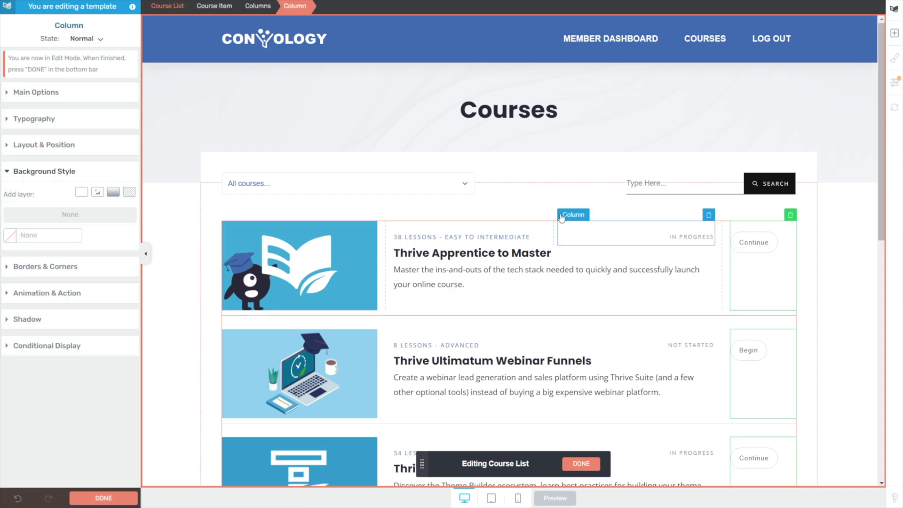
left_click(41, 93)
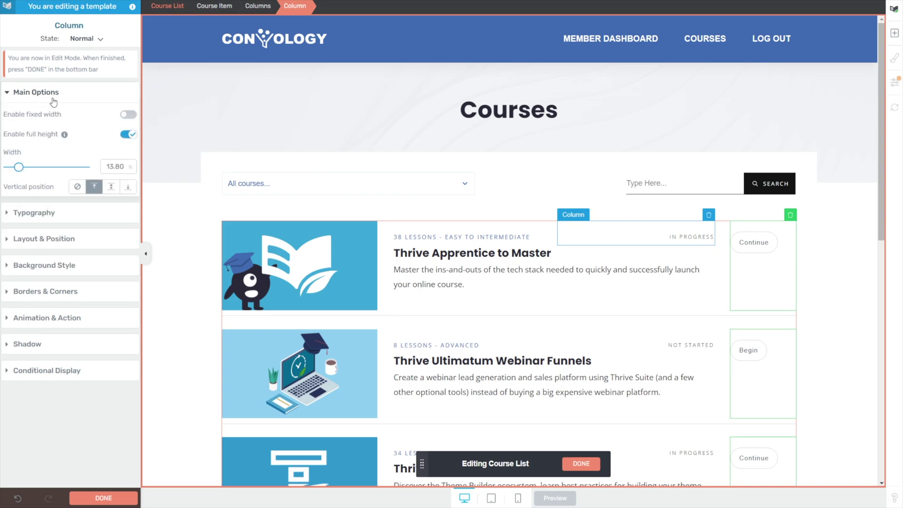
left_click(111, 188)
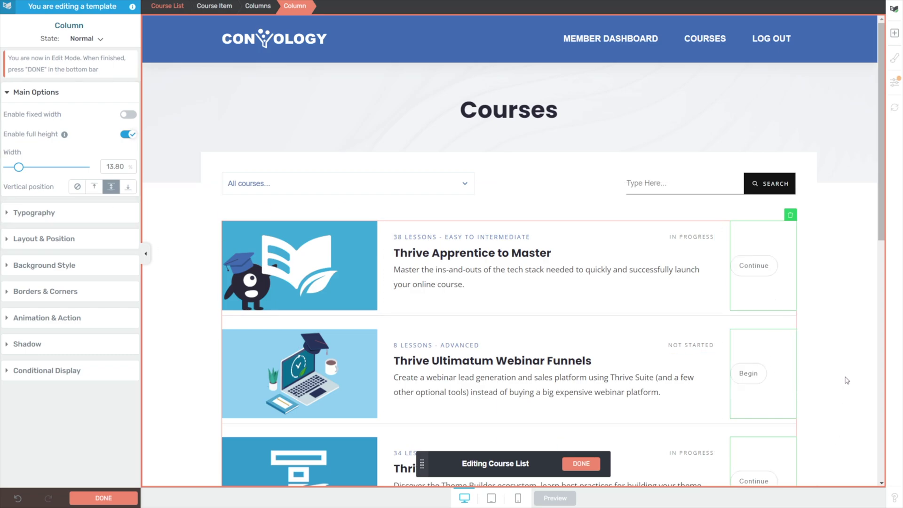
Step: Make the course item's button span the full width of its column
scroll(782, 153, "down", 2)
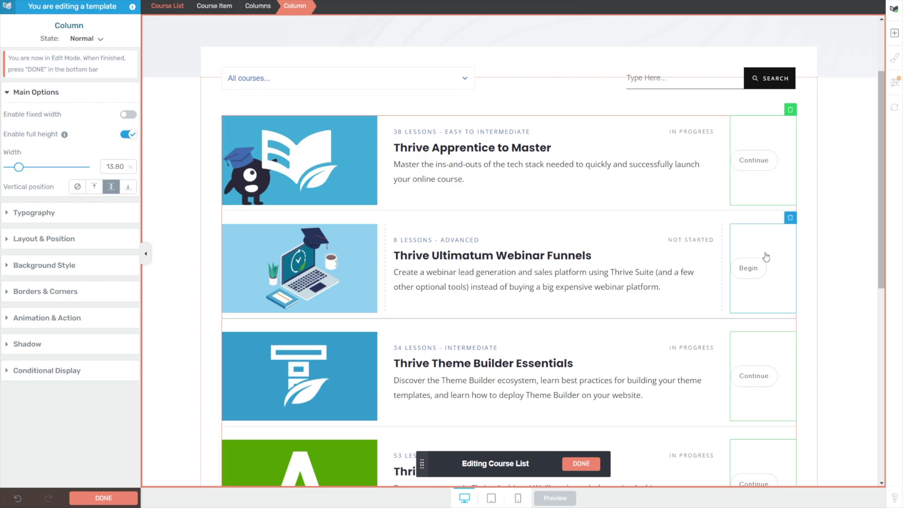
left_click(753, 275)
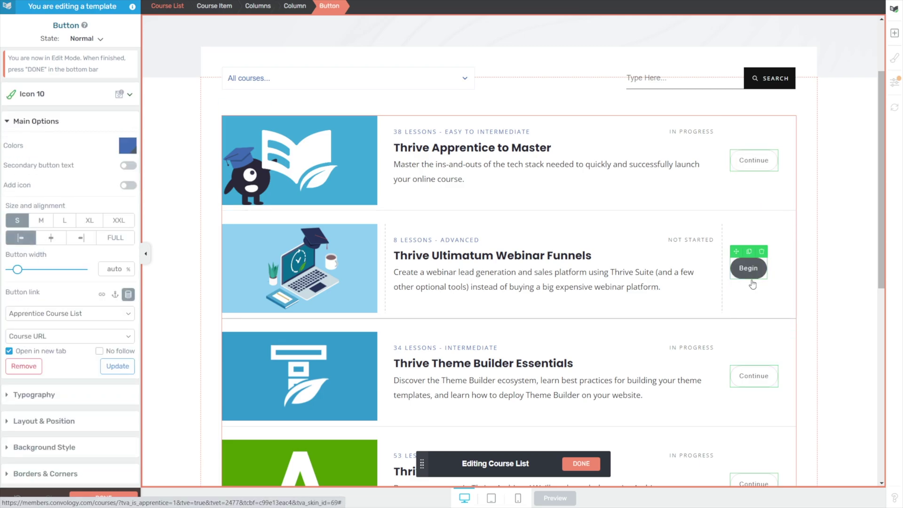
left_click(115, 237)
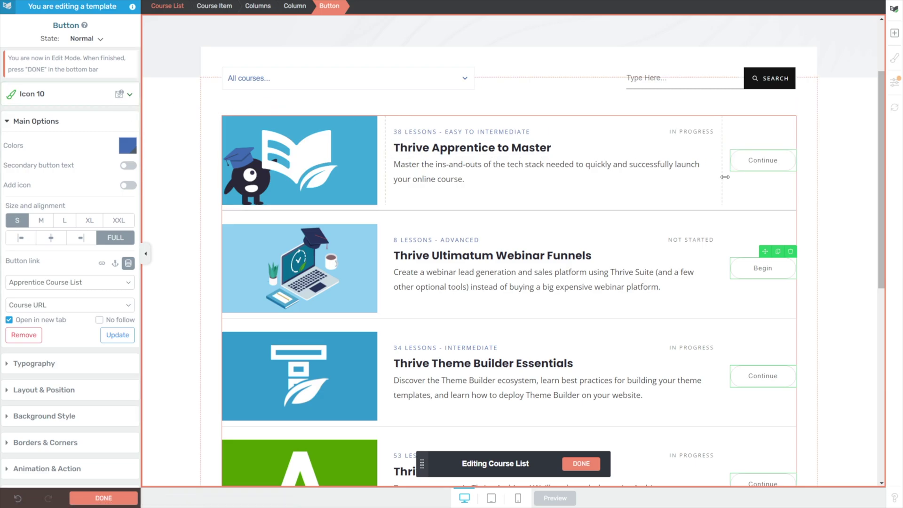
Step: Try the Default and Drop Shadow 02 styles on the course button and apply the Rounded 01 style
left_click(130, 96)
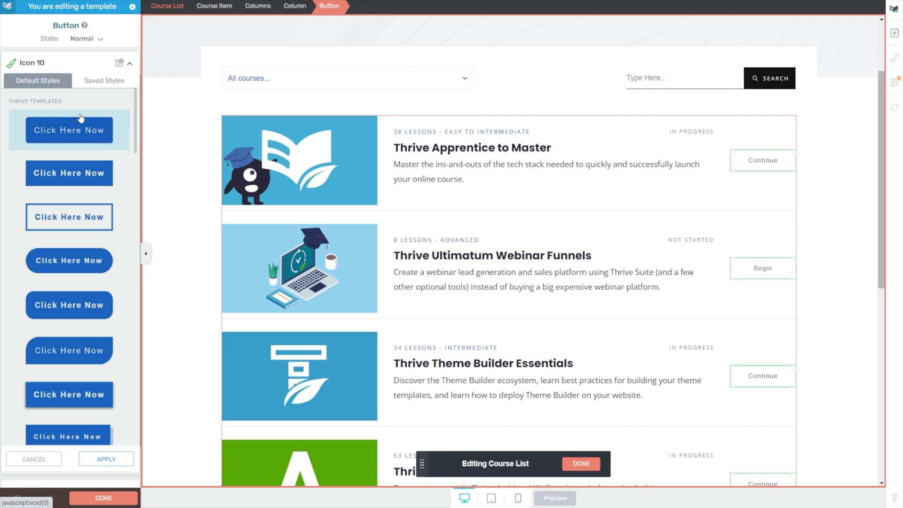
left_click(95, 142)
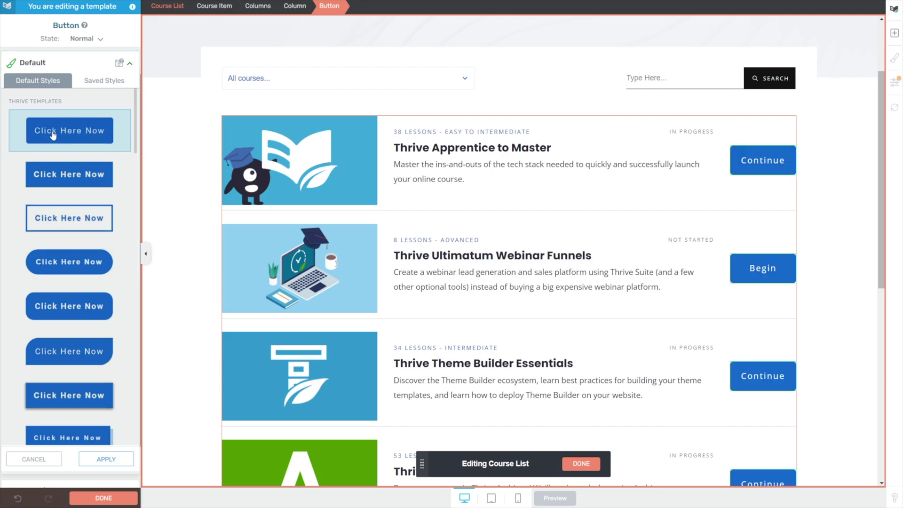
scroll(54, 169, "down", 5)
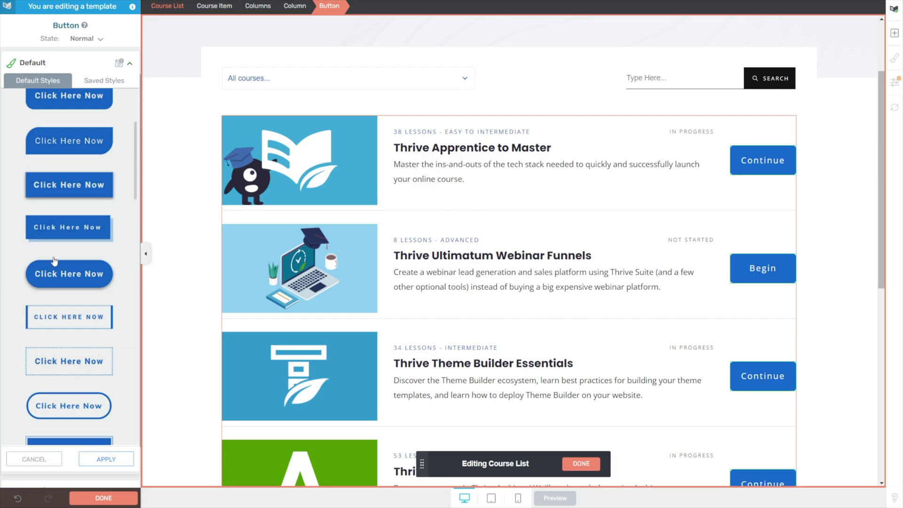
left_click(102, 234)
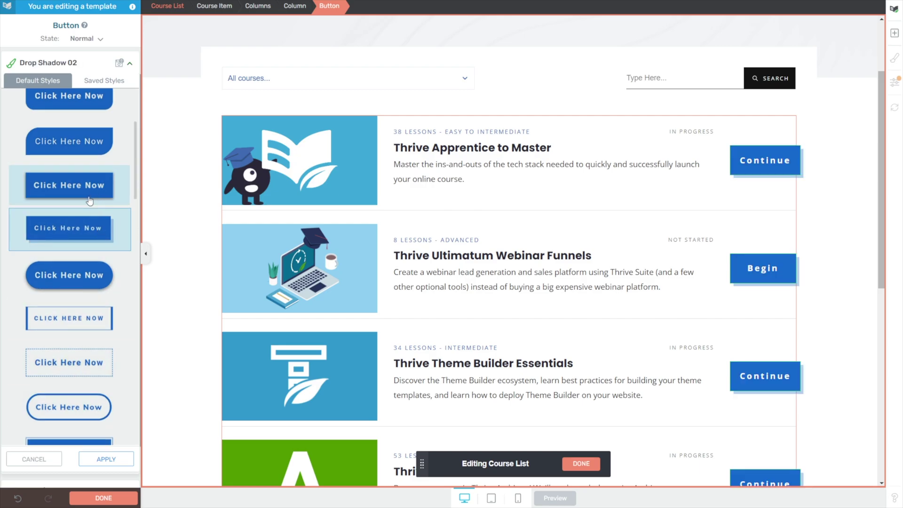
scroll(68, 211, "up", 5)
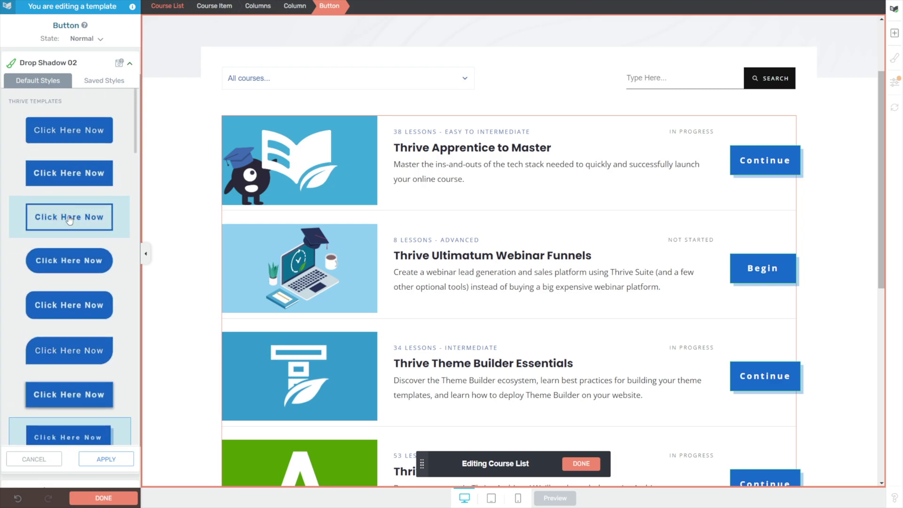
left_click(68, 270)
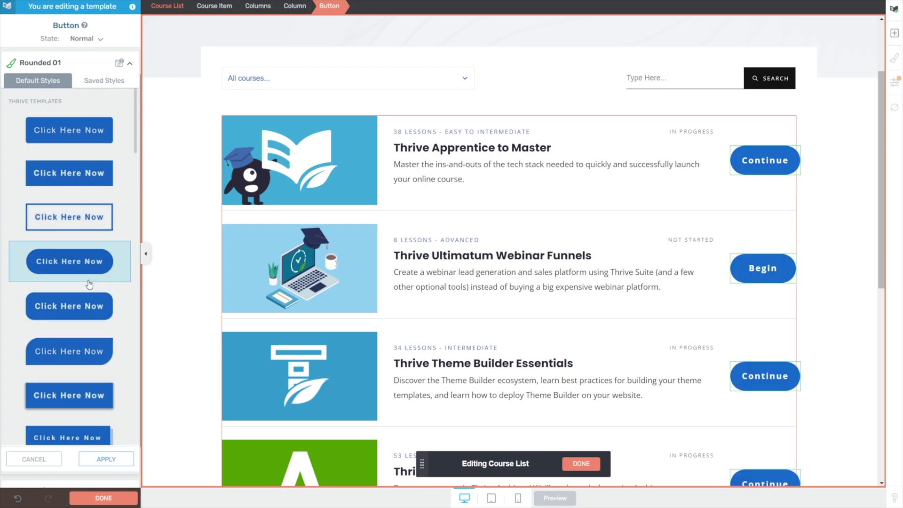
scroll(80, 376, "down", 2)
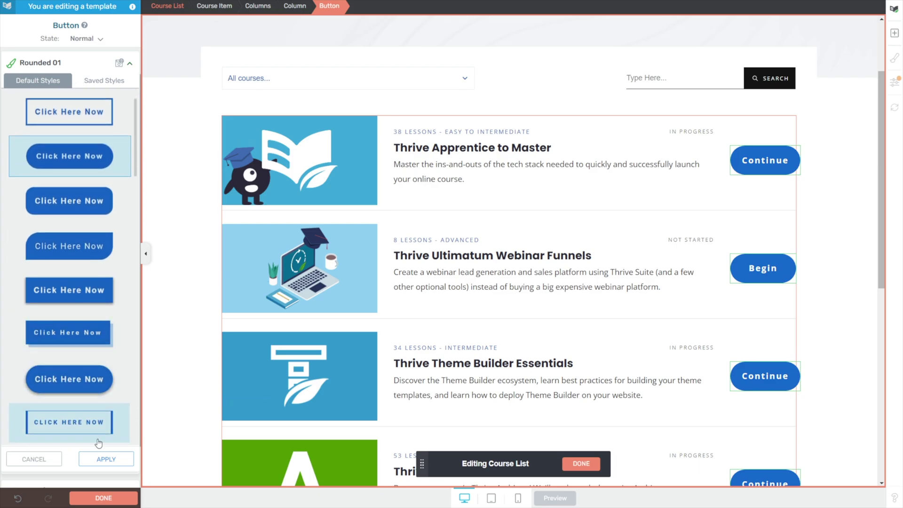
left_click(103, 464)
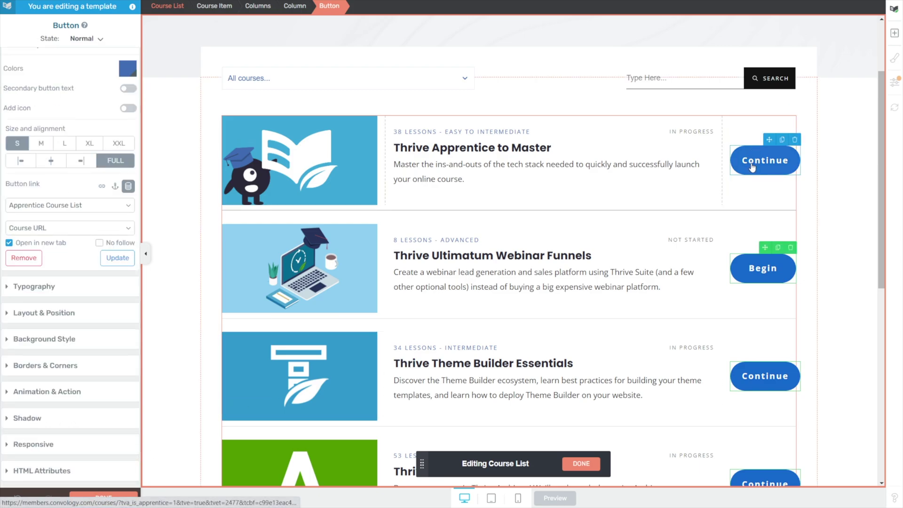
Step: Reduce the course button's inner padding to 8 px at the top and bottom and 10 px on the sides
left_click(61, 313)
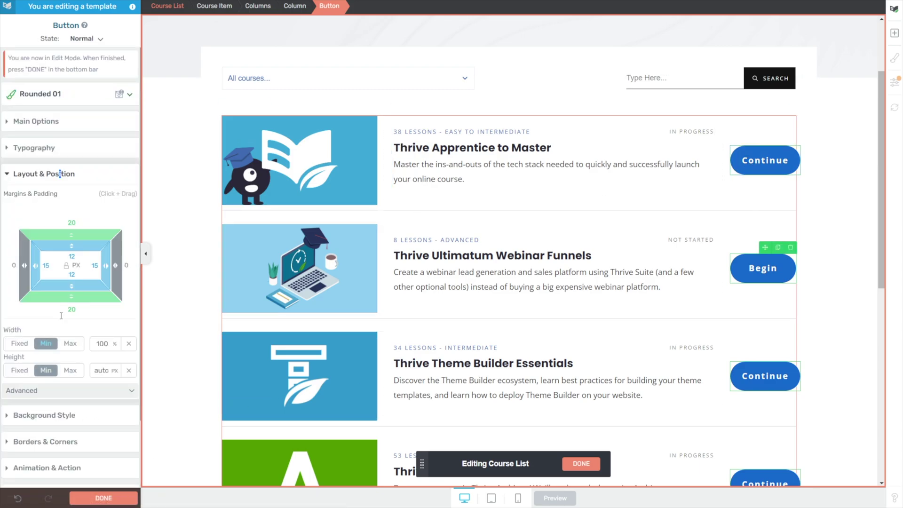
left_click(71, 256)
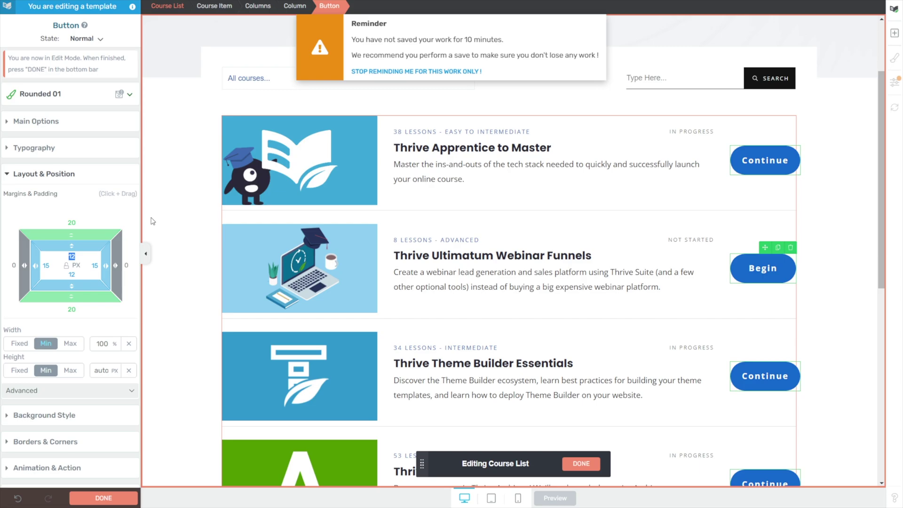
type("6")
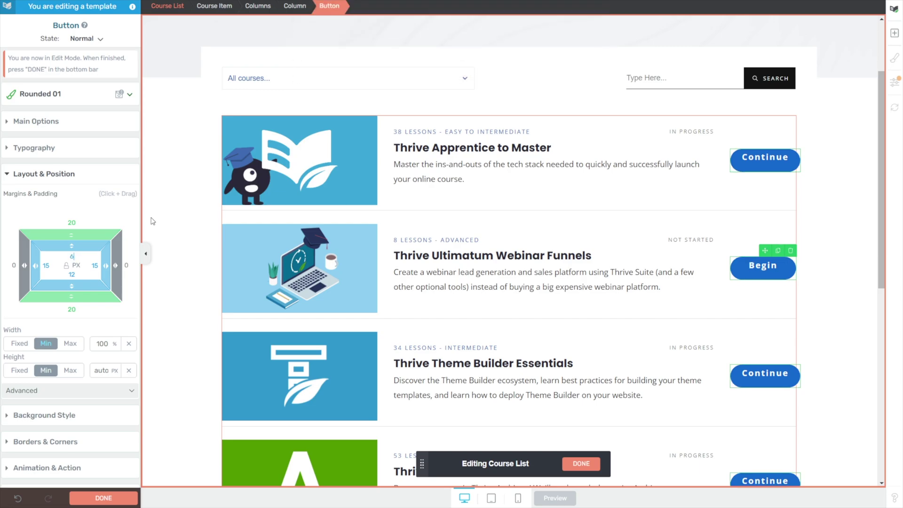
left_click(70, 276)
type("6")
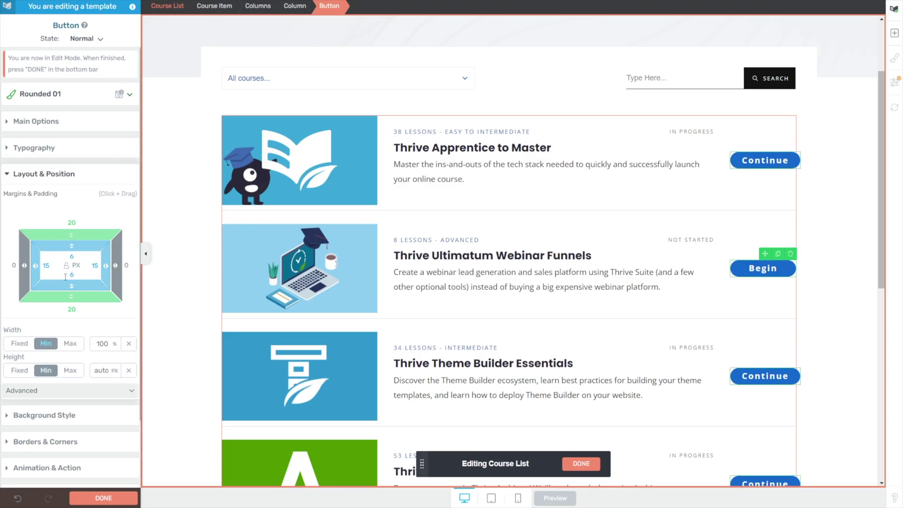
type("8")
left_click(71, 275)
type("8")
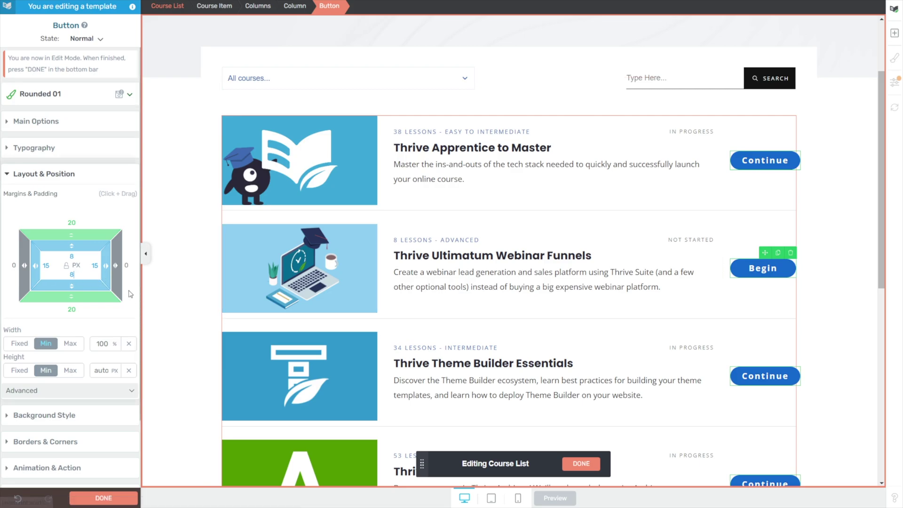
left_click(94, 265)
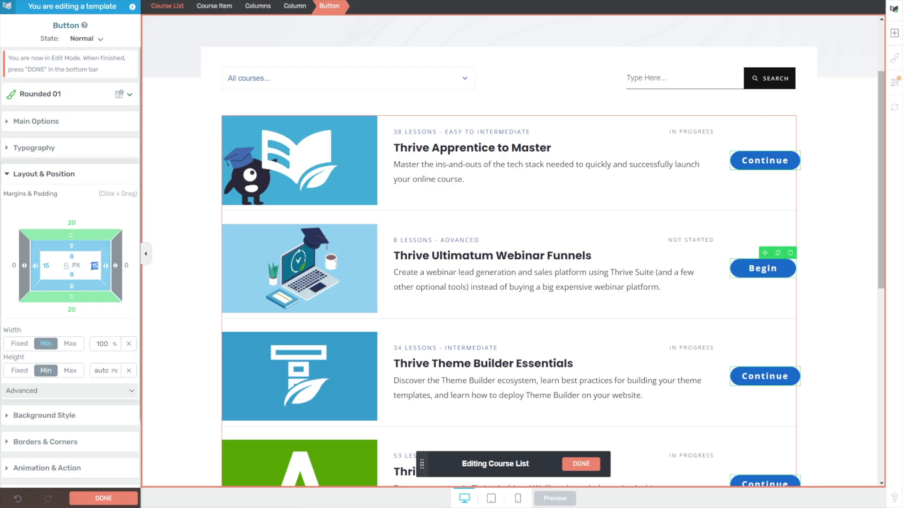
type("8")
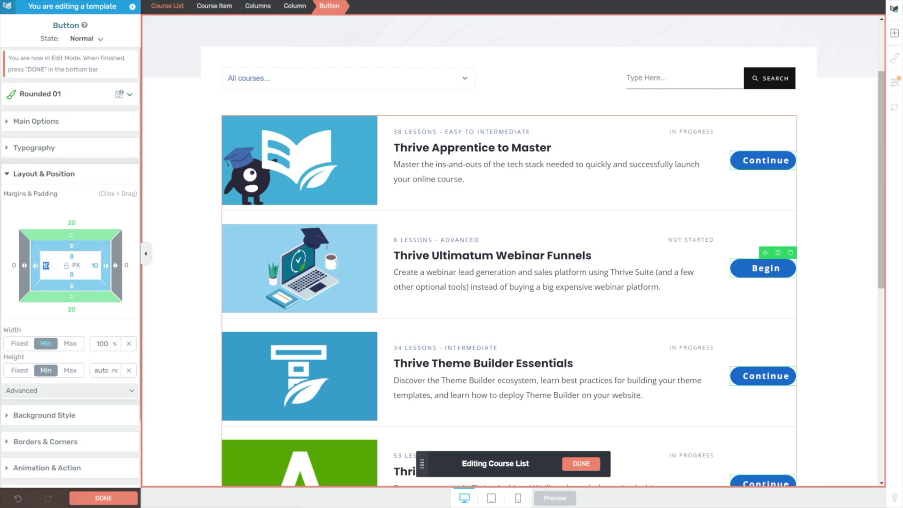
Step: Change the Continue button's background color to the Steel Blue global color, #4776bb
left_click(729, 163)
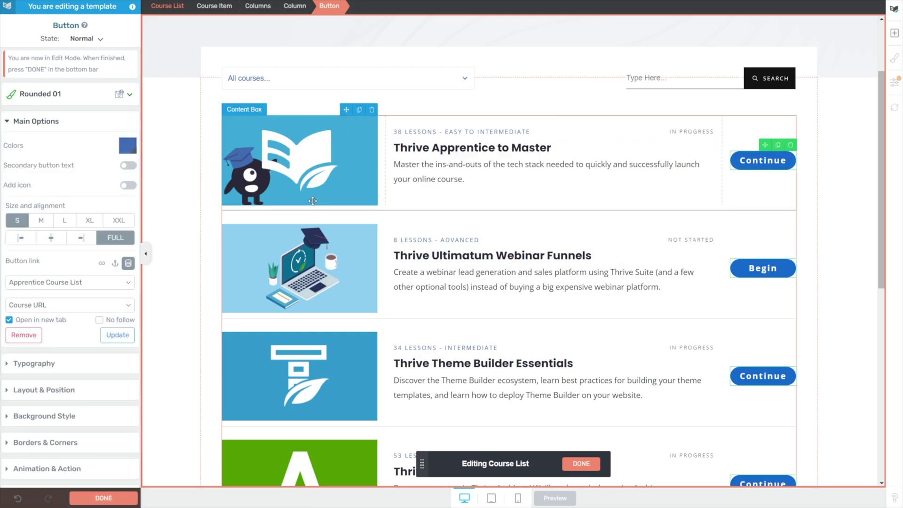
left_click(46, 417)
left_click(13, 271)
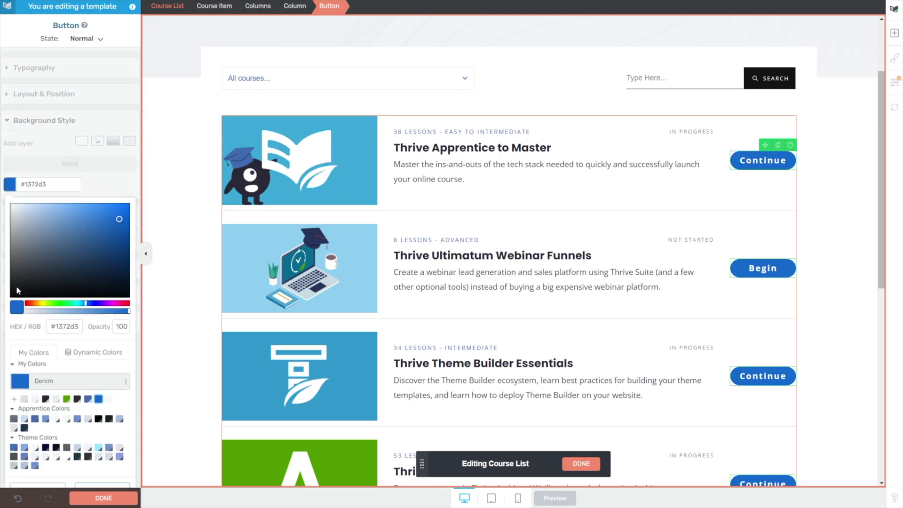
left_click(97, 384)
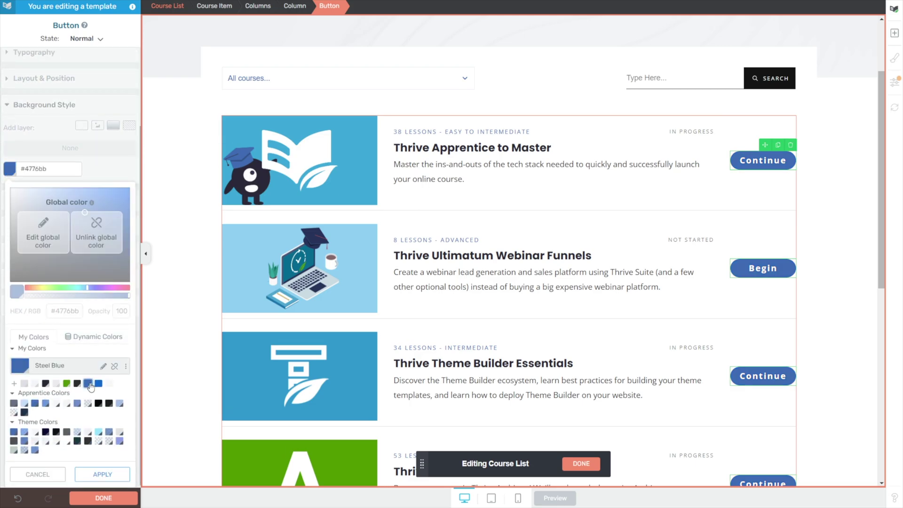
left_click(103, 473)
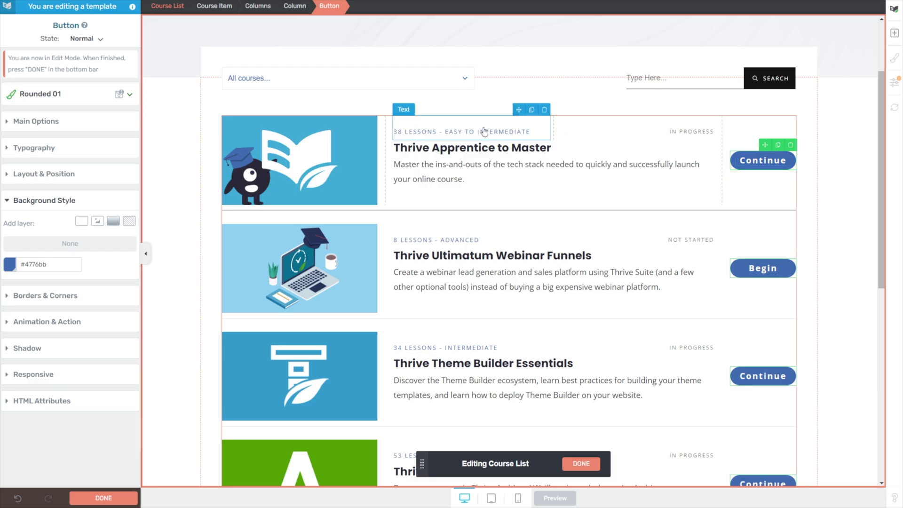
Step: Delete the columns element above the course title that holds the lesson count, difficulty and progress labels
left_click(537, 124)
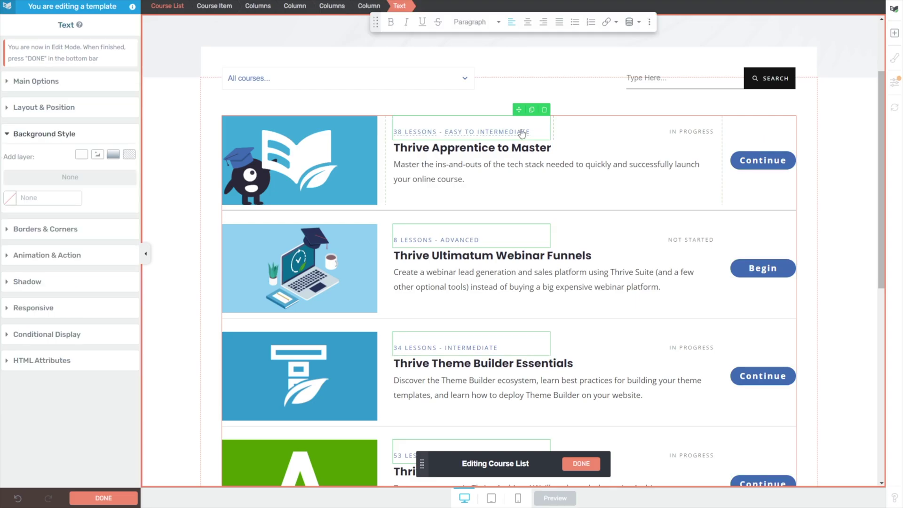
left_click(331, 6)
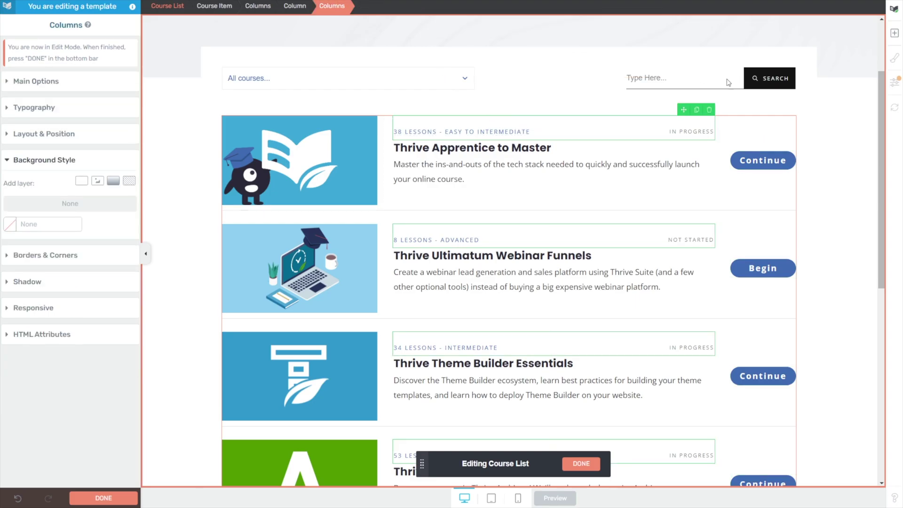
left_click(709, 110)
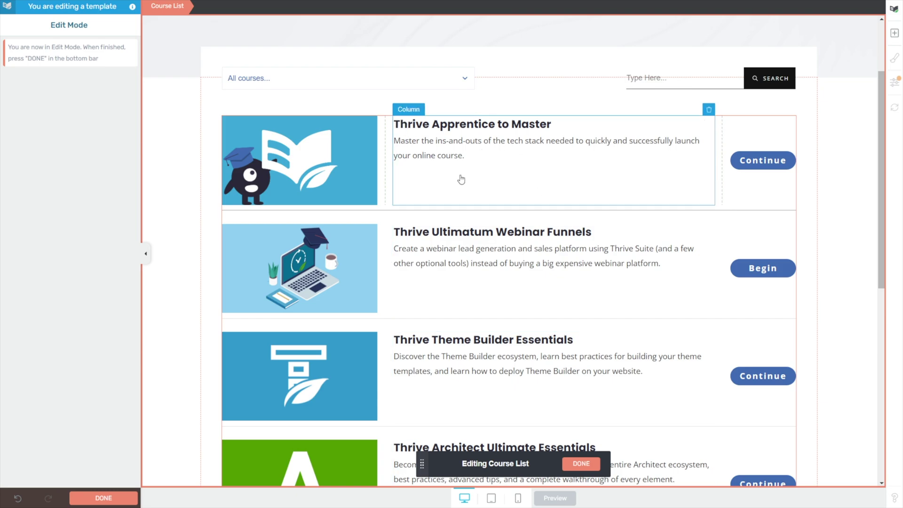
Step: Vertically center the course title and description within their column and deselect the column
left_click(420, 199)
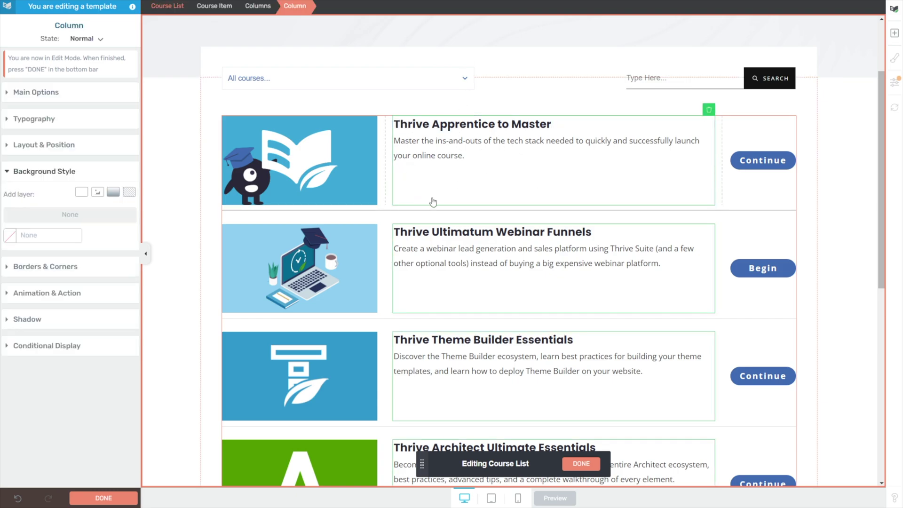
left_click(28, 92)
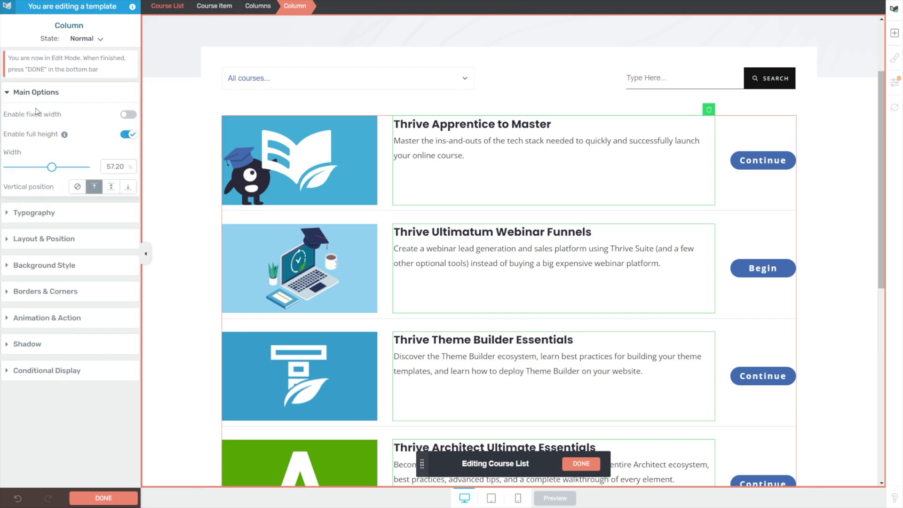
left_click(111, 188)
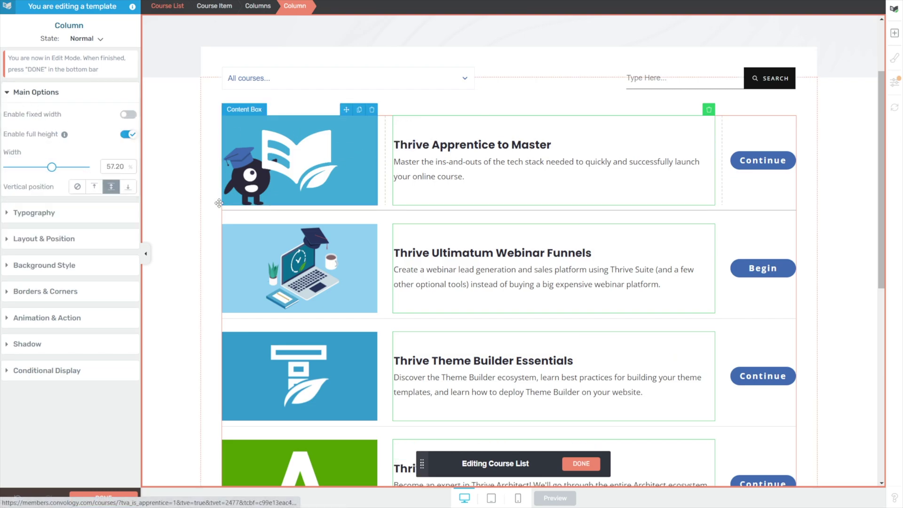
left_click(200, 213)
Step: Finish editing the course list design and return to the Demo School Homepage settings
scroll(199, 213, "up", 1)
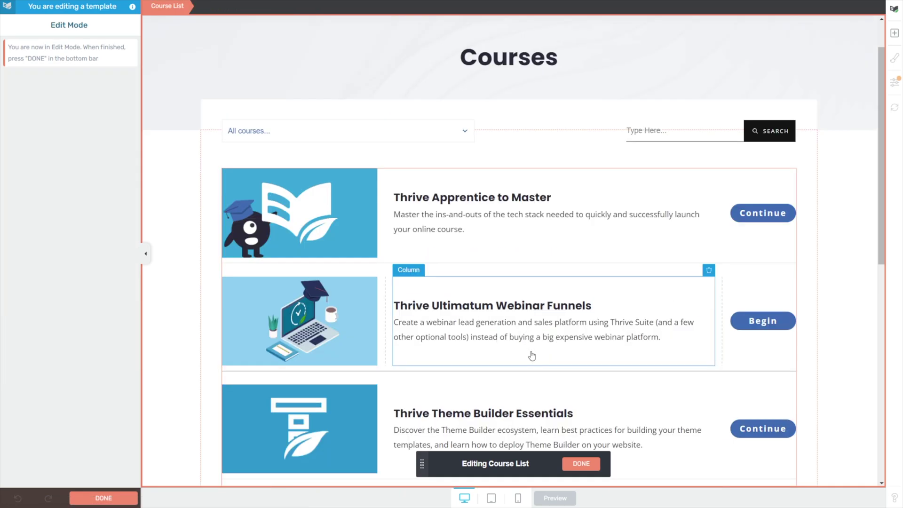
left_click(581, 464)
left_click(835, 258)
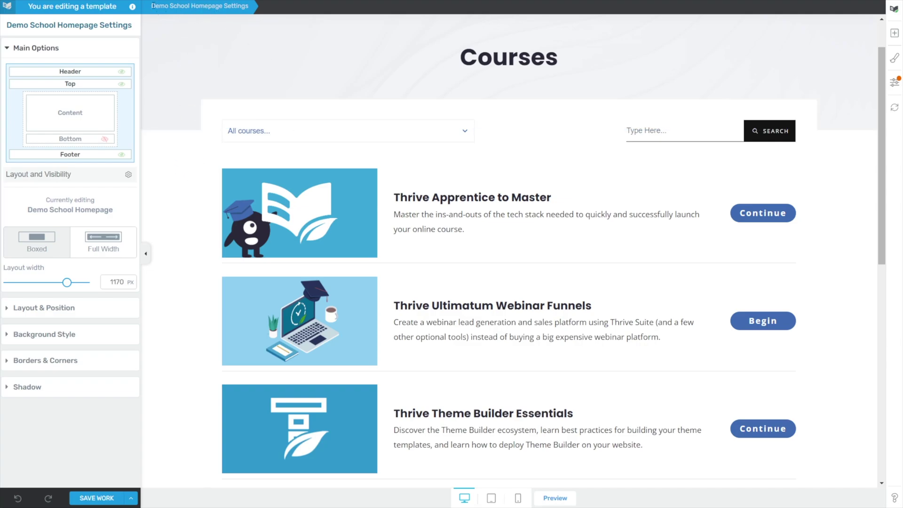
left_click_drag(152, 6, 252, 6)
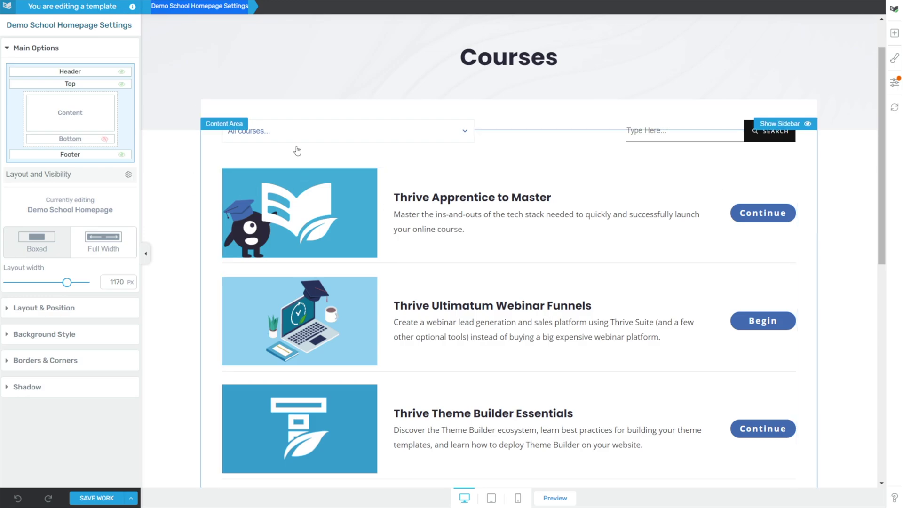
Step: Set the school homepage's background color to the White Lilac global color, #f6f7fc
left_click(406, 186)
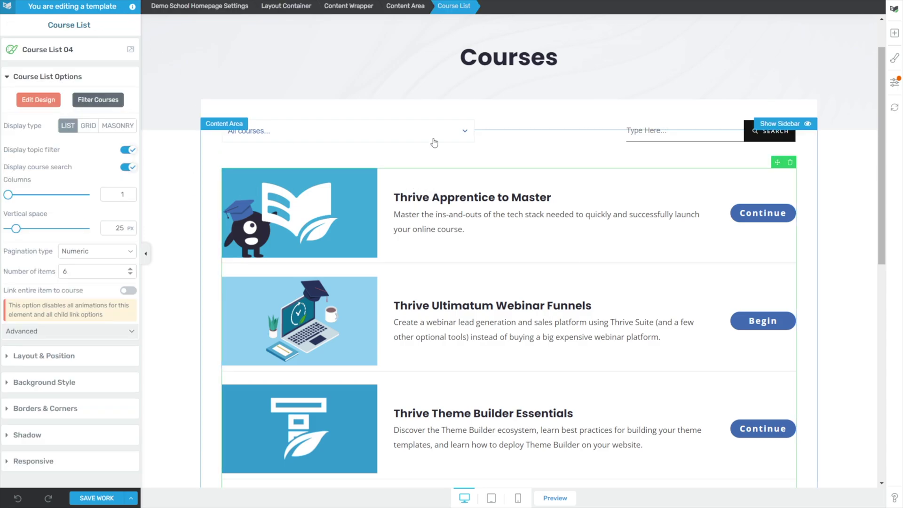
left_click(216, 10)
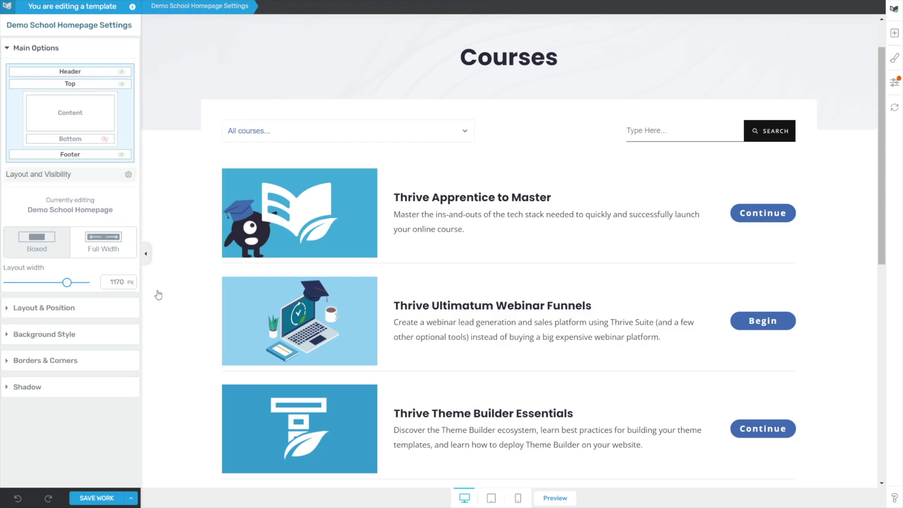
left_click(44, 338)
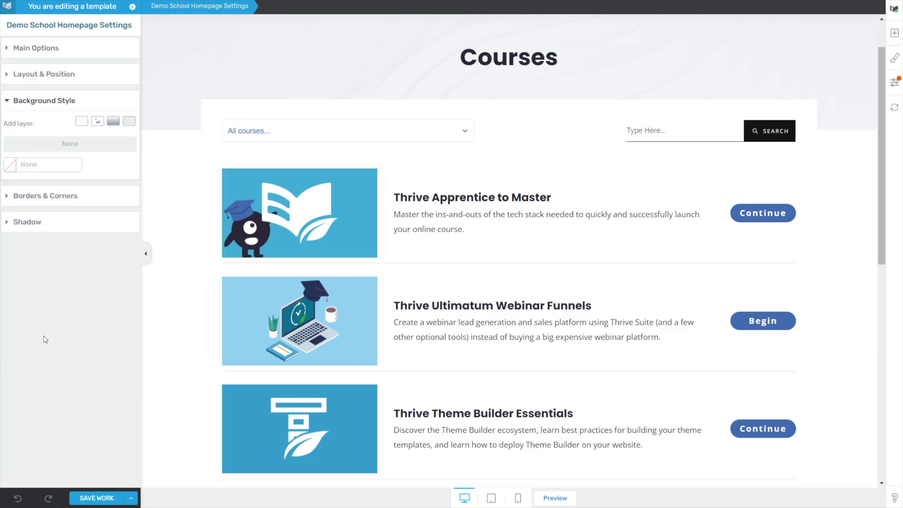
left_click(13, 166)
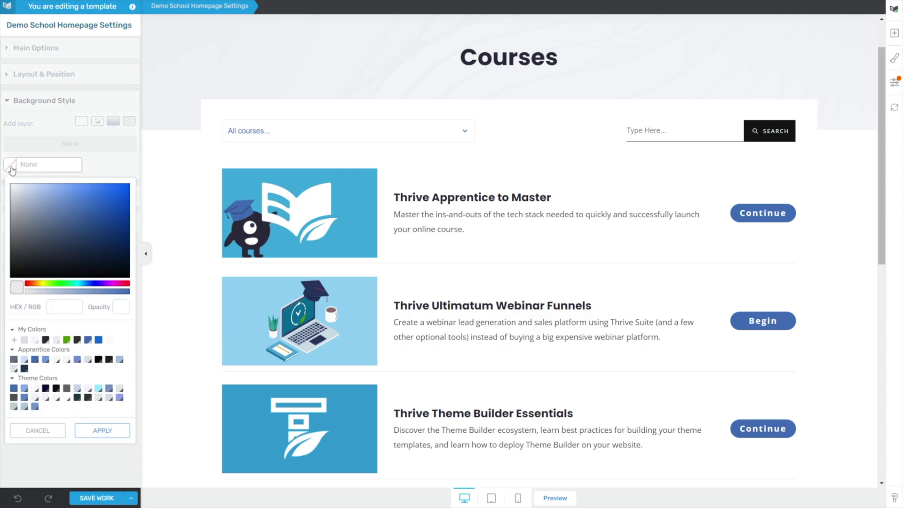
left_click(35, 340)
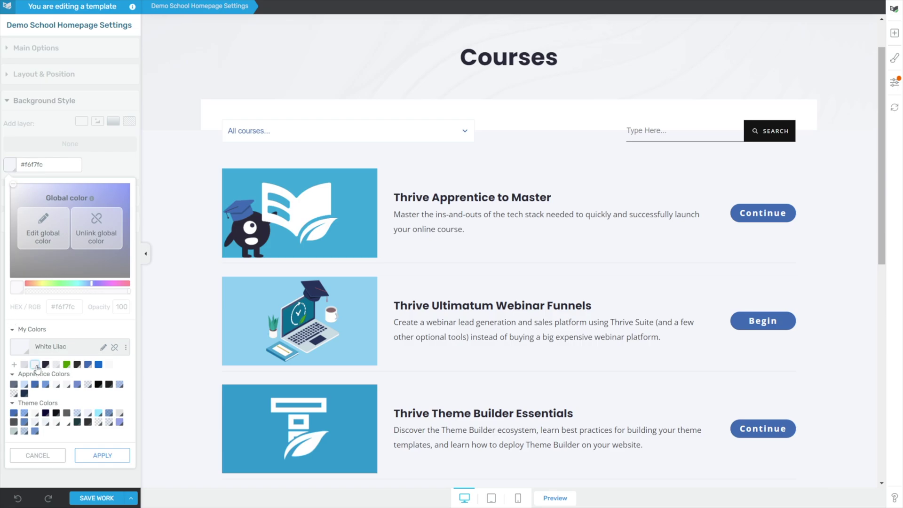
left_click(103, 454)
Step: Give the course items in the course list a solid white background, #ffffff
scroll(228, 149, "up", 1)
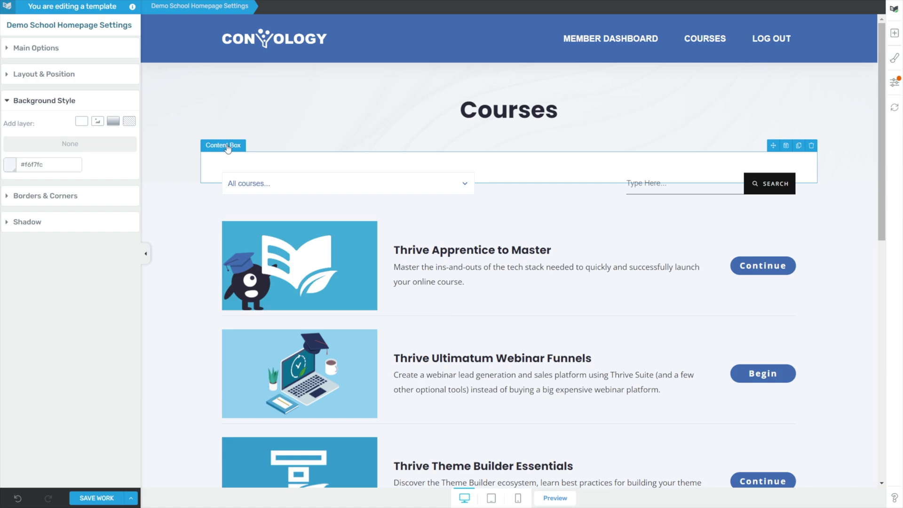
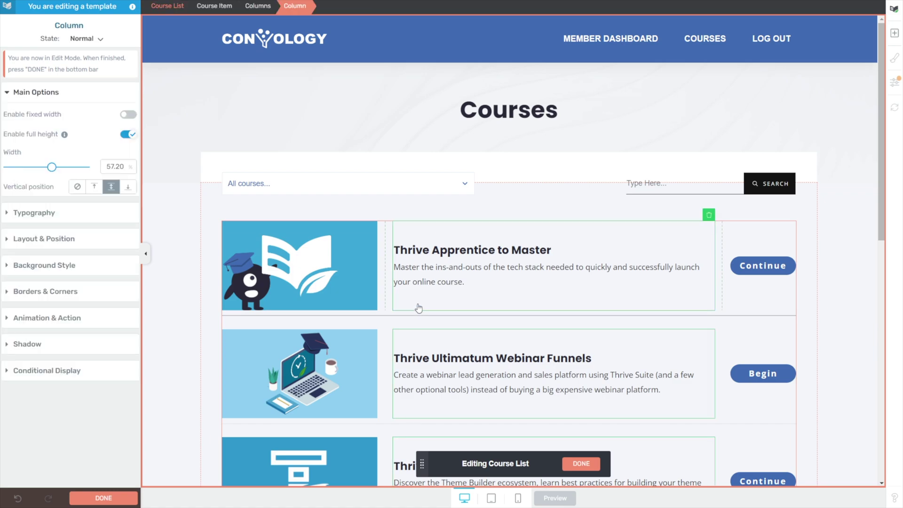
left_click(215, 6)
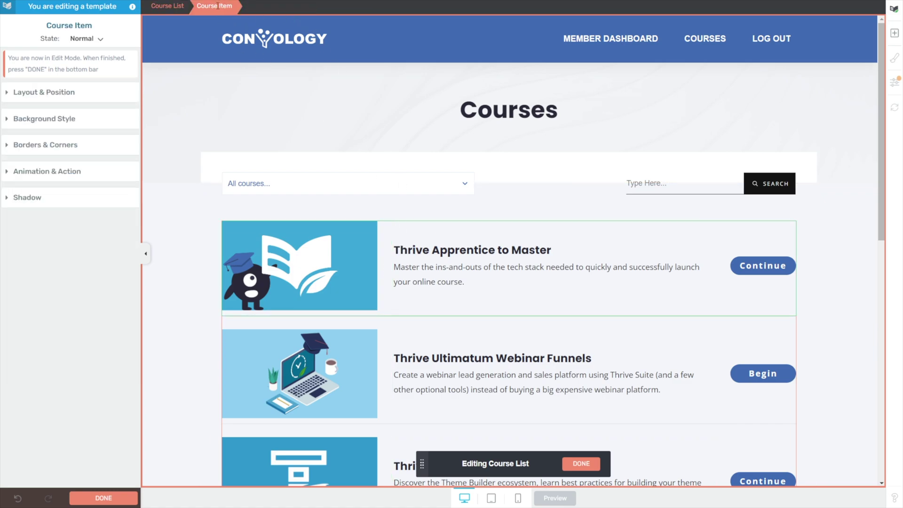
left_click(437, 306)
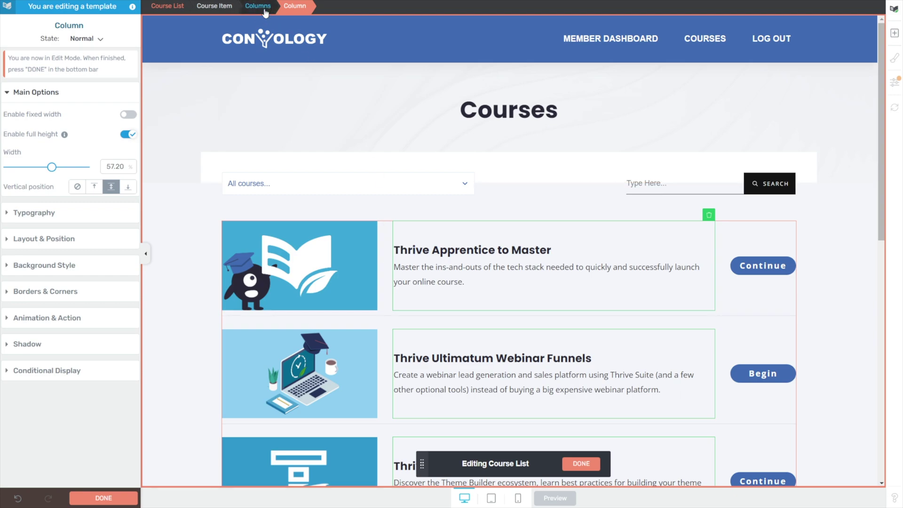
left_click(215, 6)
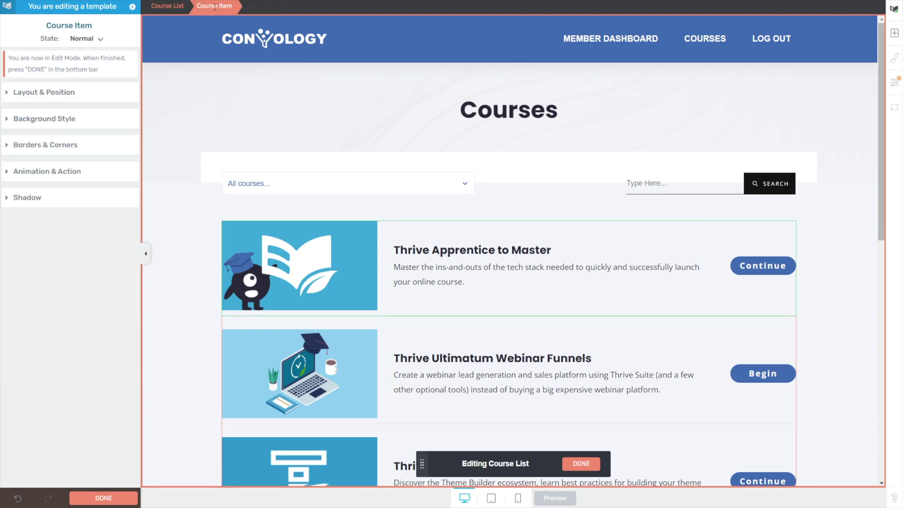
left_click(11, 121)
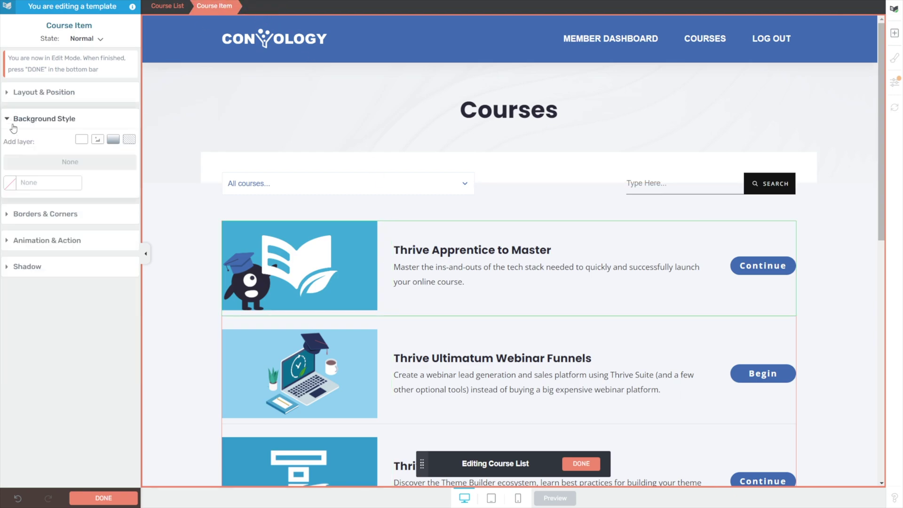
left_click(14, 184)
left_click_drag(49, 267, 3, 183)
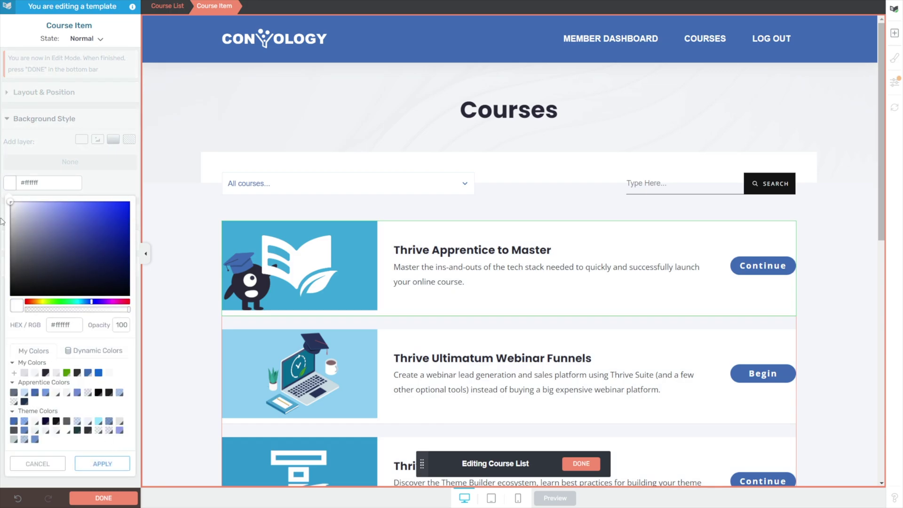
left_click(102, 464)
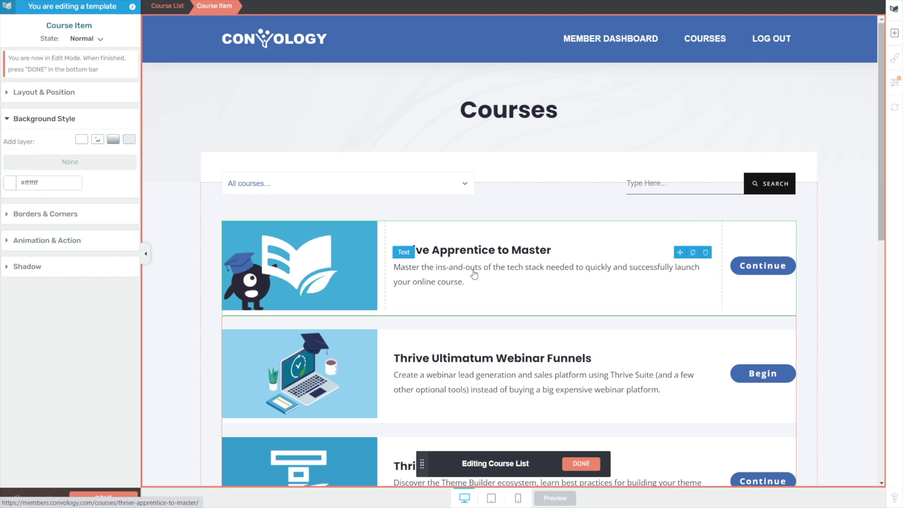
Step: Vertically center the course image content box within its column in the course item
left_click(263, 264)
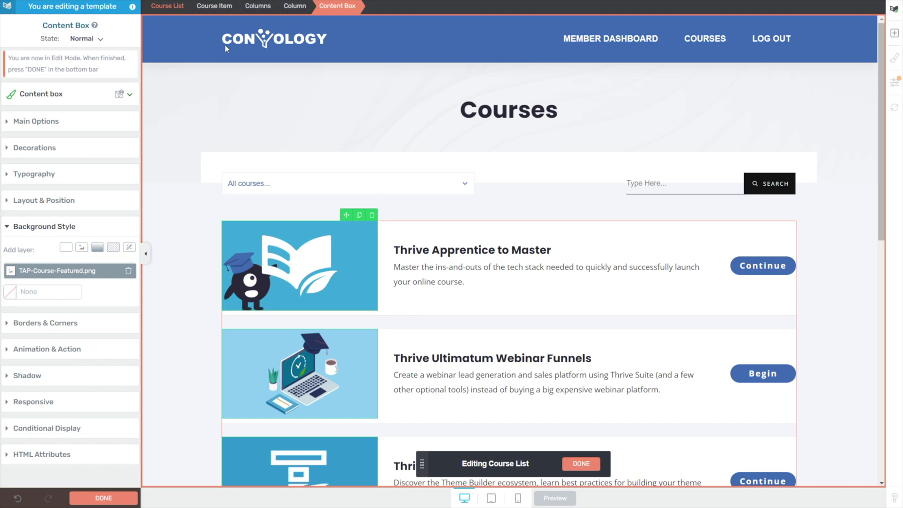
left_click(297, 11)
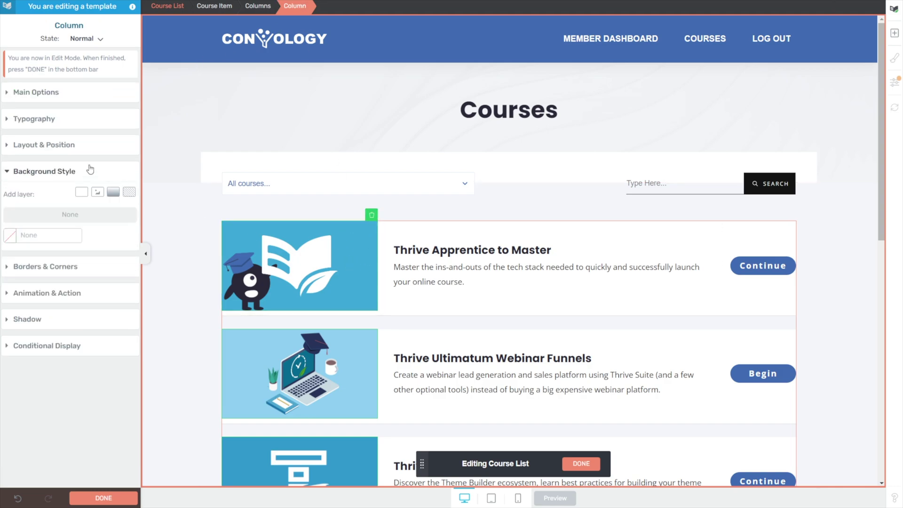
left_click(29, 93)
left_click(111, 186)
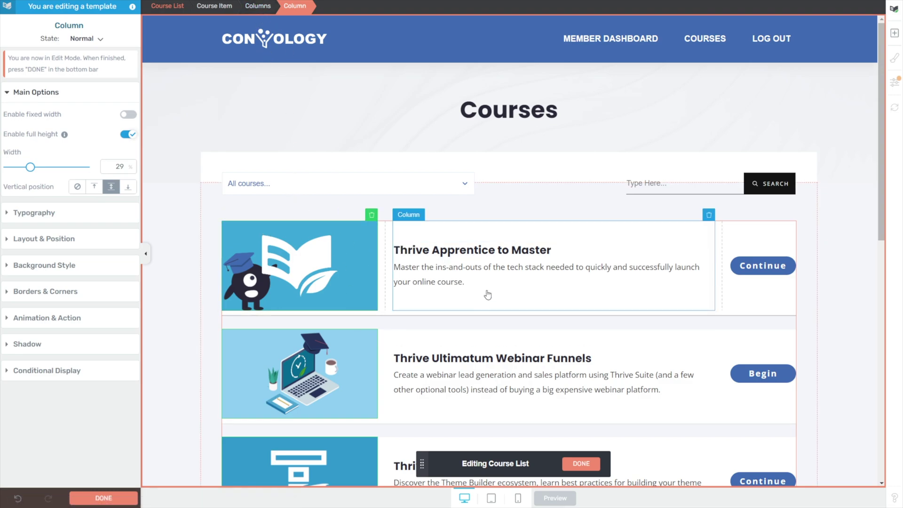
Step: Set the course item's padding to 20 px on all four sides
left_click(266, 6)
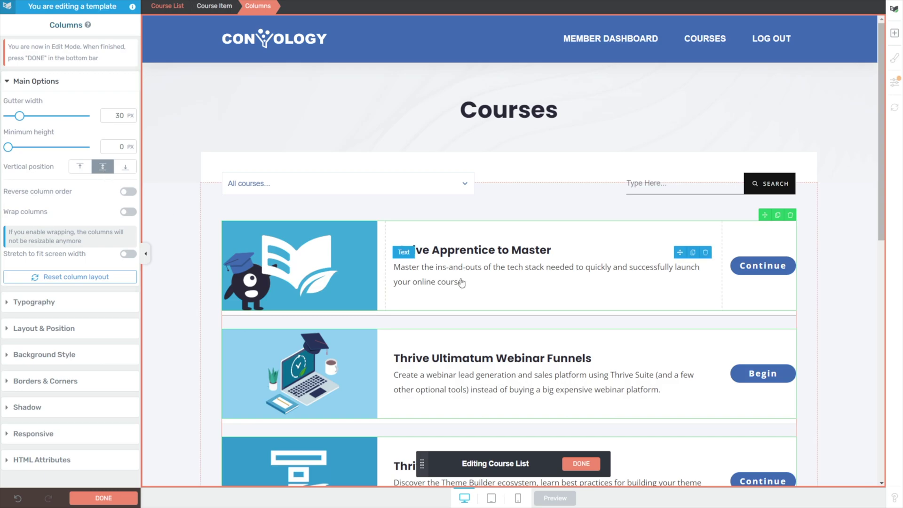
triple_click(441, 274)
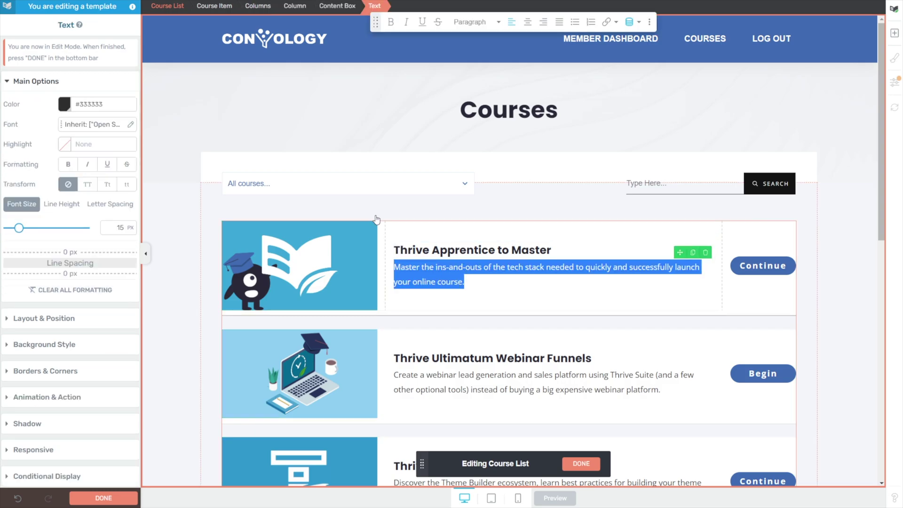
left_click(214, 6)
left_click(28, 96)
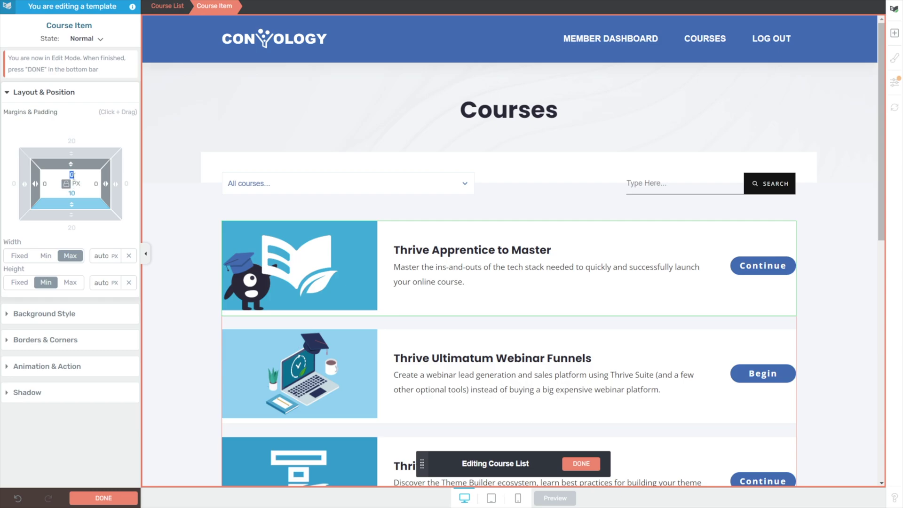
type("20")
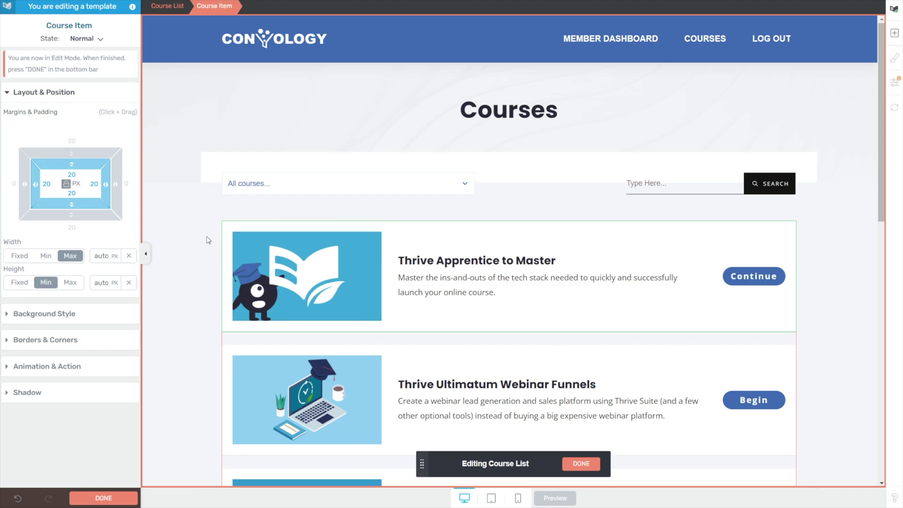
scroll(209, 262, "down", 5)
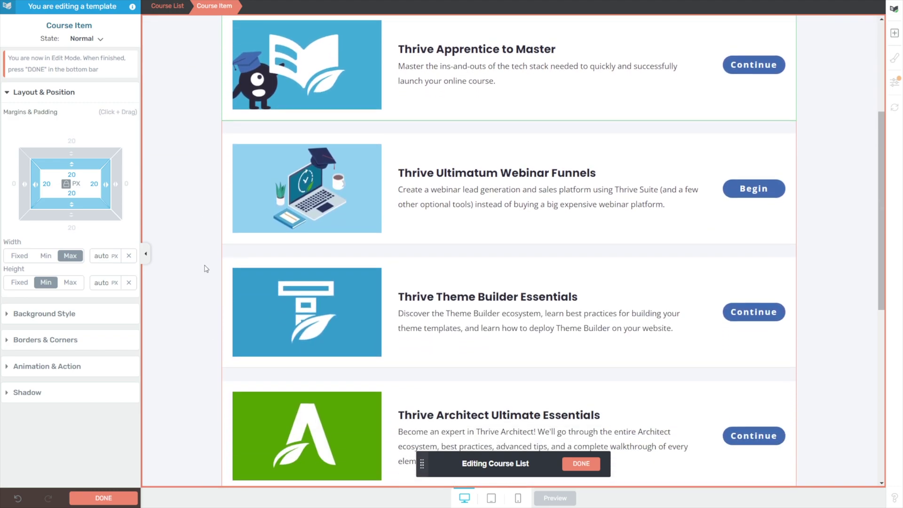
scroll(205, 268, "up", 5)
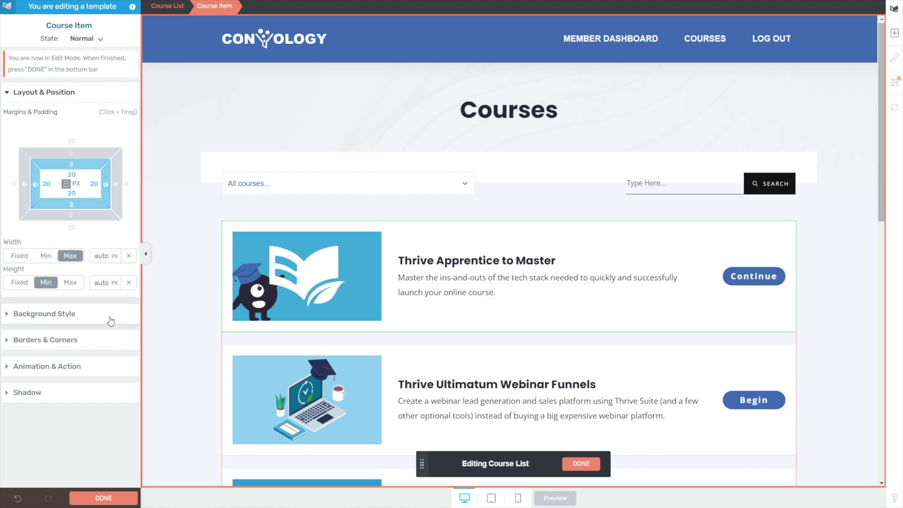
Step: Round all corners of the course item and finish editing the course list design
left_click(52, 346)
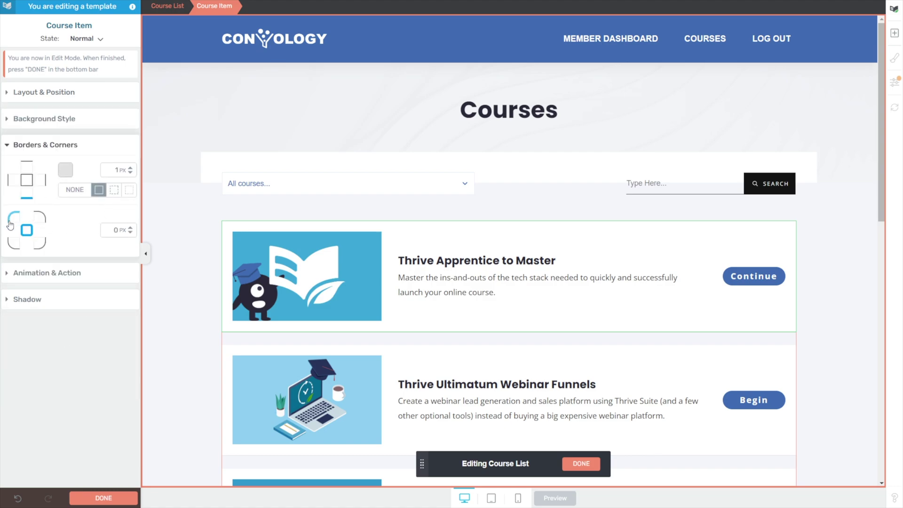
double_click(118, 232)
left_click(587, 463)
left_click(587, 462)
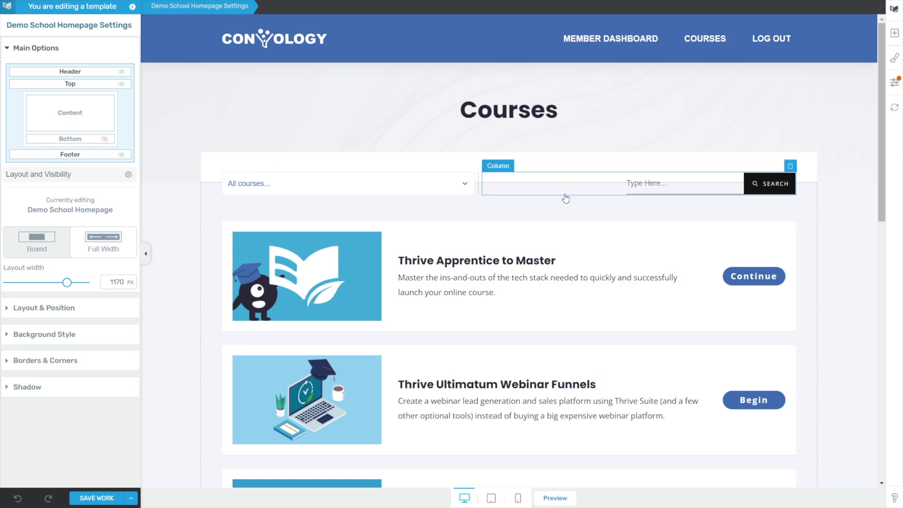
Step: Examine the margins and padding of the columns element holding the topic filter and course search
left_click(540, 197)
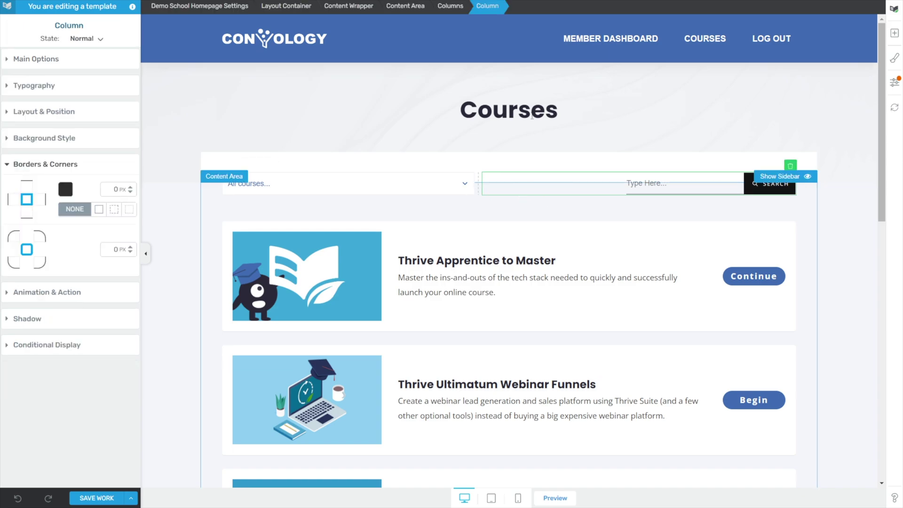
left_click(450, 7)
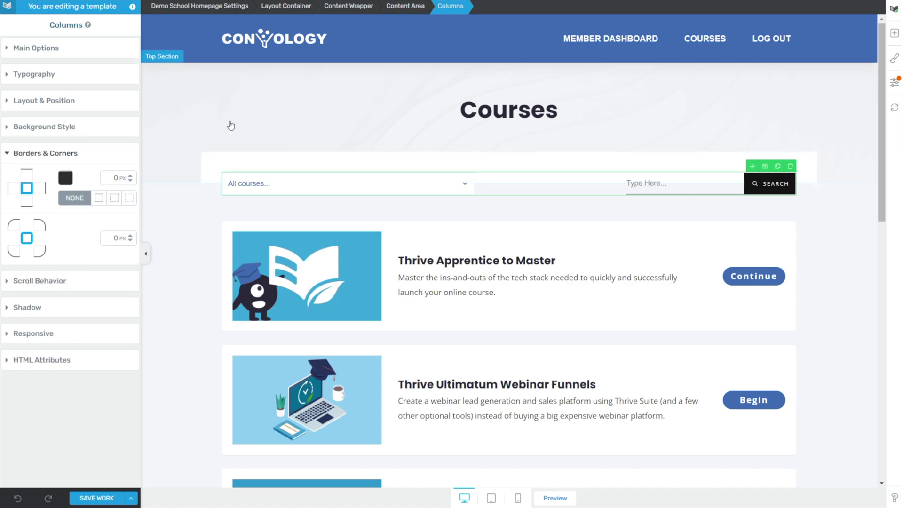
left_click(31, 102)
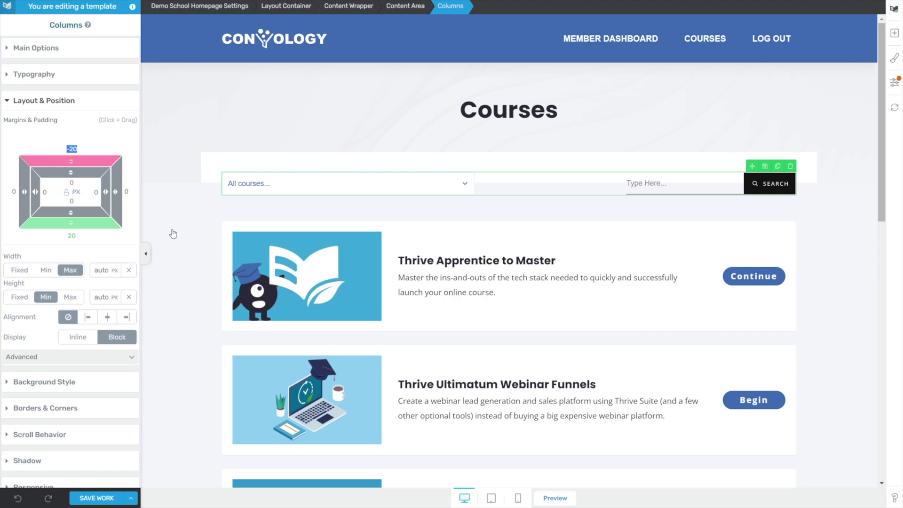
Step: Delete the solid color and image background layers from the top section behind the Courses heading
left_click(201, 109)
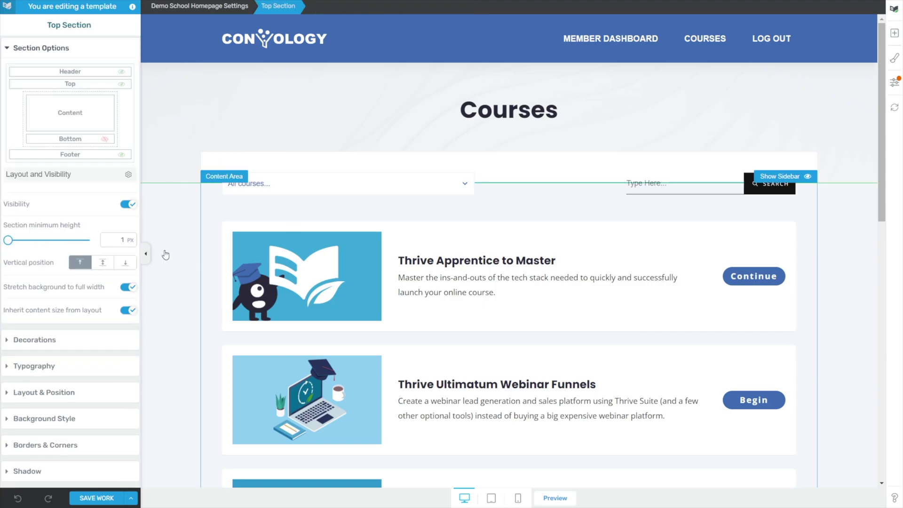
left_click(37, 419)
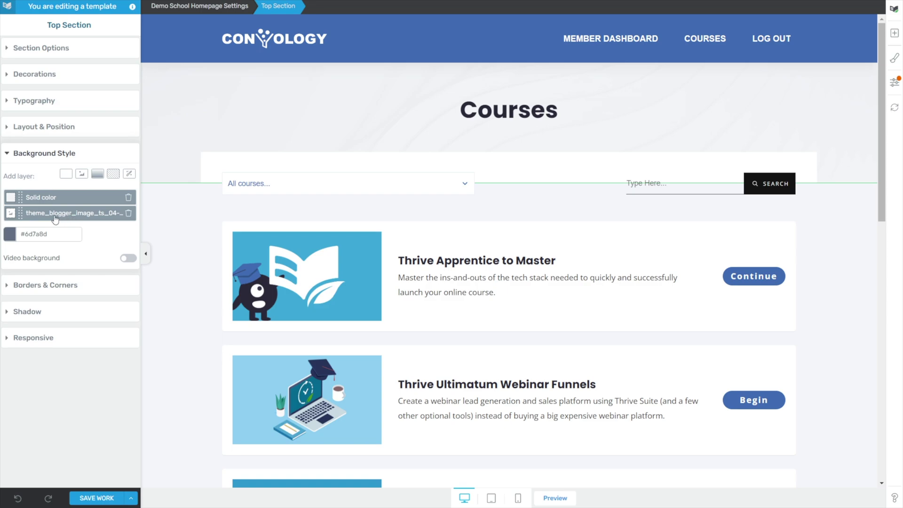
left_click(128, 198)
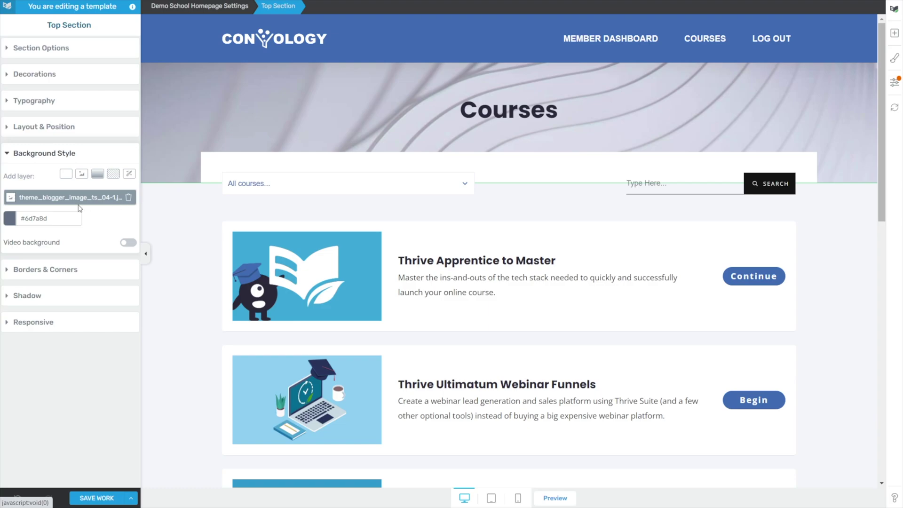
left_click(129, 198)
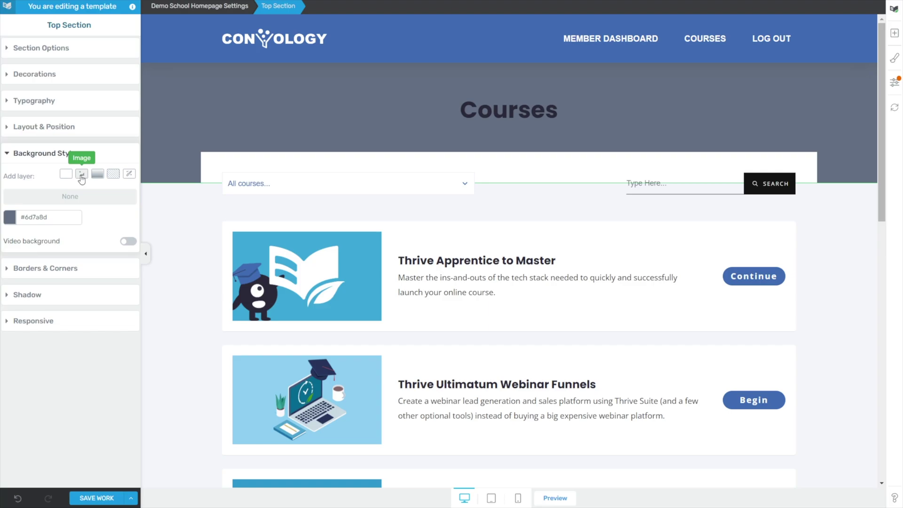
Step: Set the top section's background color to the Charade global color, #2f2e41
left_click(9, 217)
left_click(45, 384)
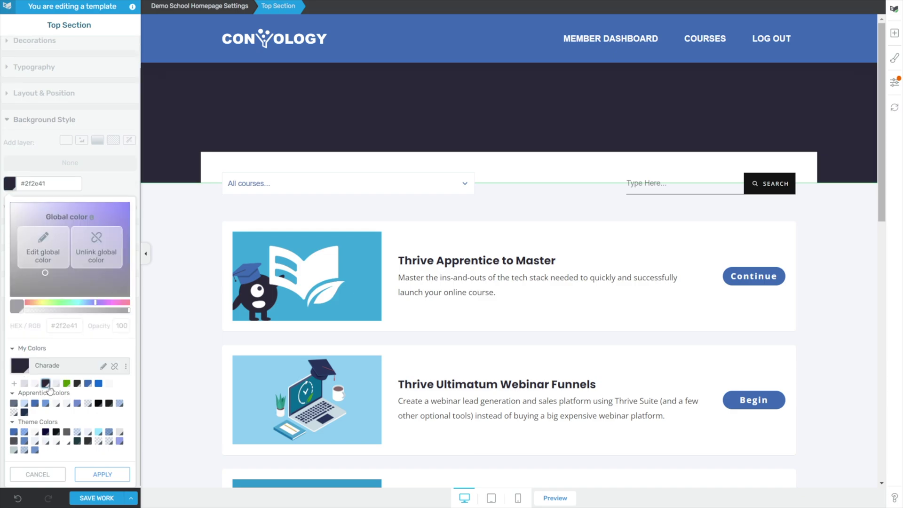
left_click(102, 474)
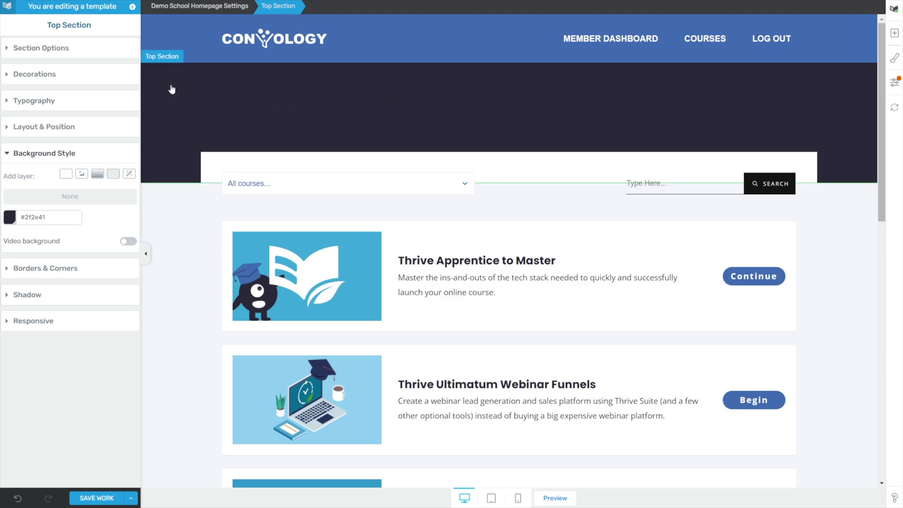
Step: Set the text color of the Courses heading in the top section to white, #ffffff
left_click(64, 47)
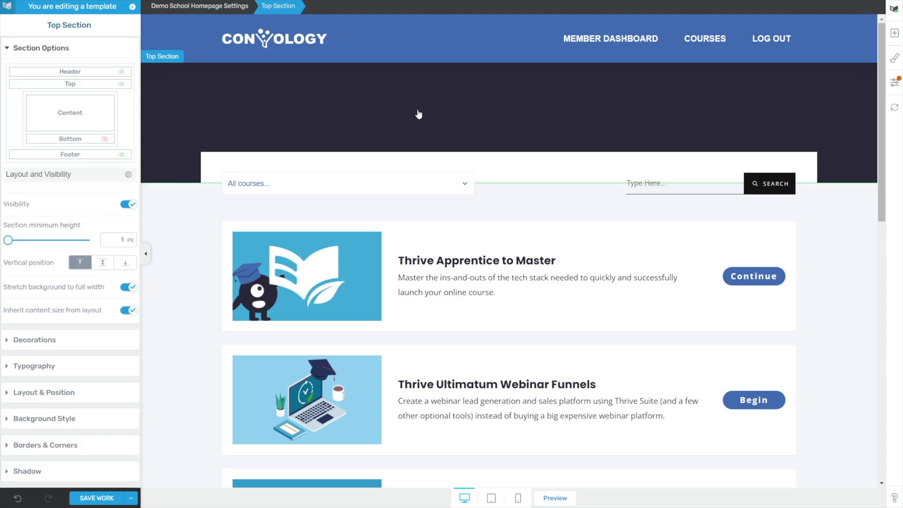
left_click(480, 104)
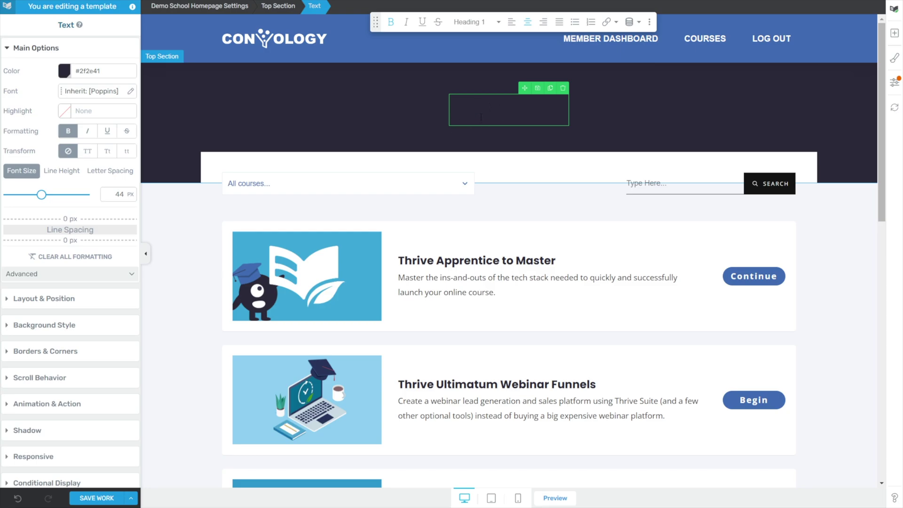
left_click(64, 71)
left_click(96, 134)
left_click(11, 89)
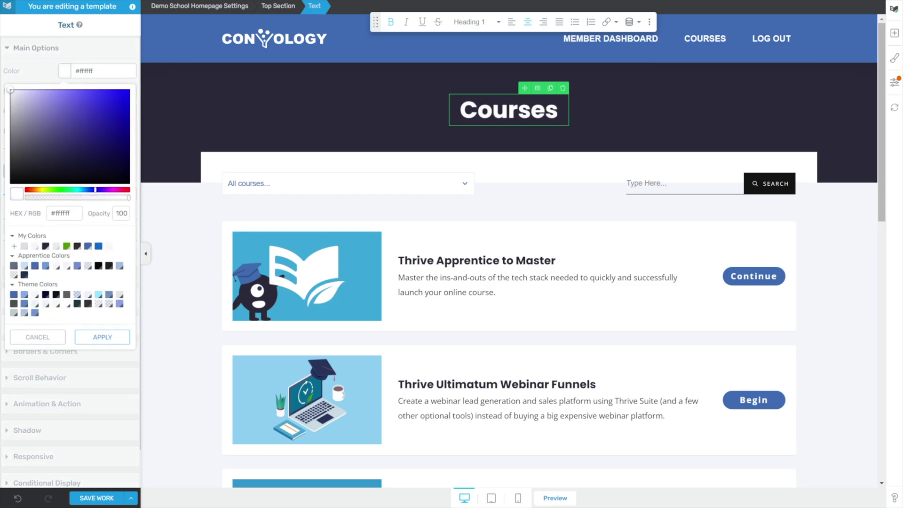
left_click(102, 336)
left_click(176, 253)
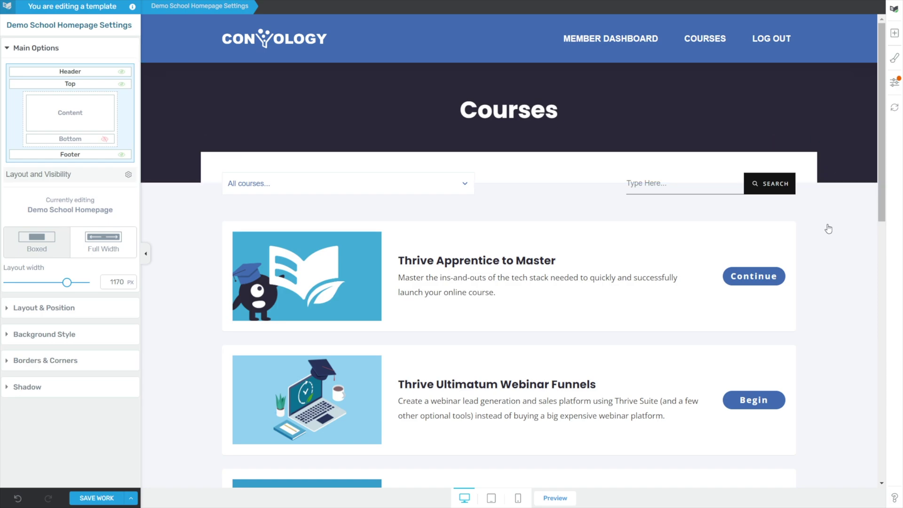
Step: Set the background of the content box at the lower edge of the top section to the White Lilac global color, #f6f7fc
left_click(214, 173)
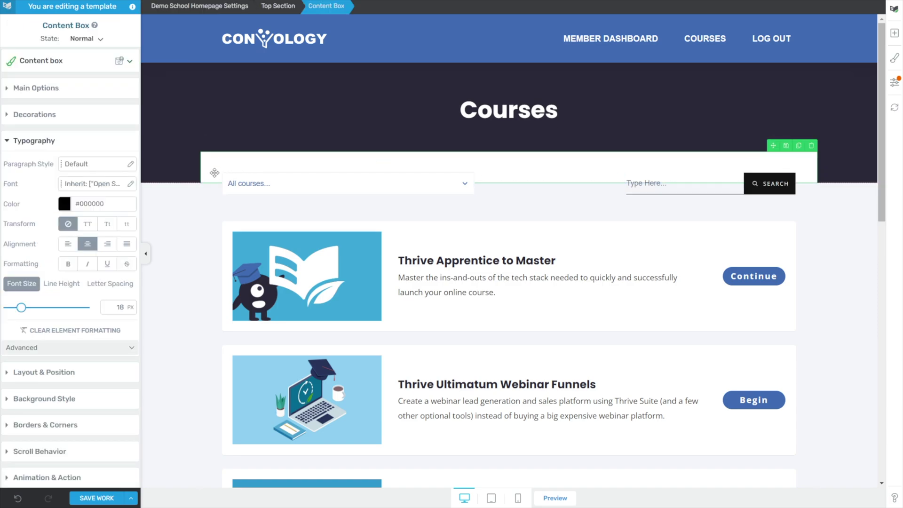
left_click(19, 399)
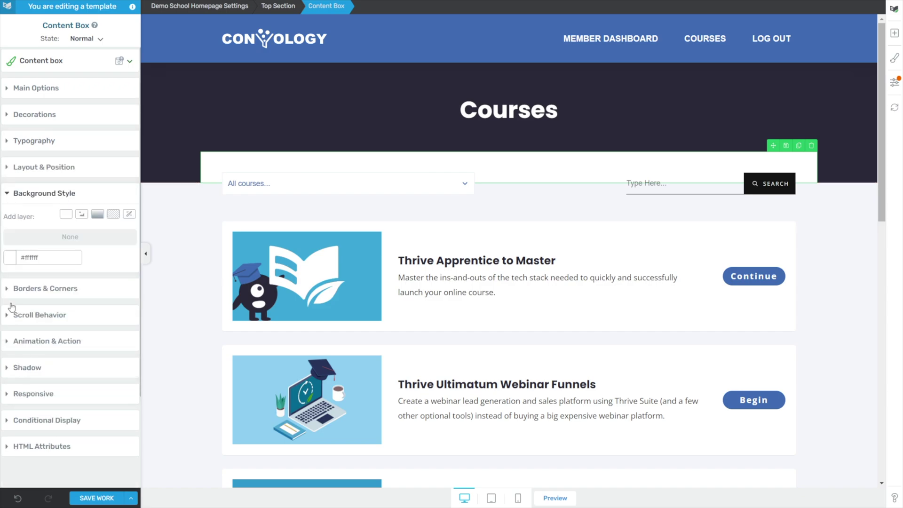
left_click(9, 258)
left_click(34, 383)
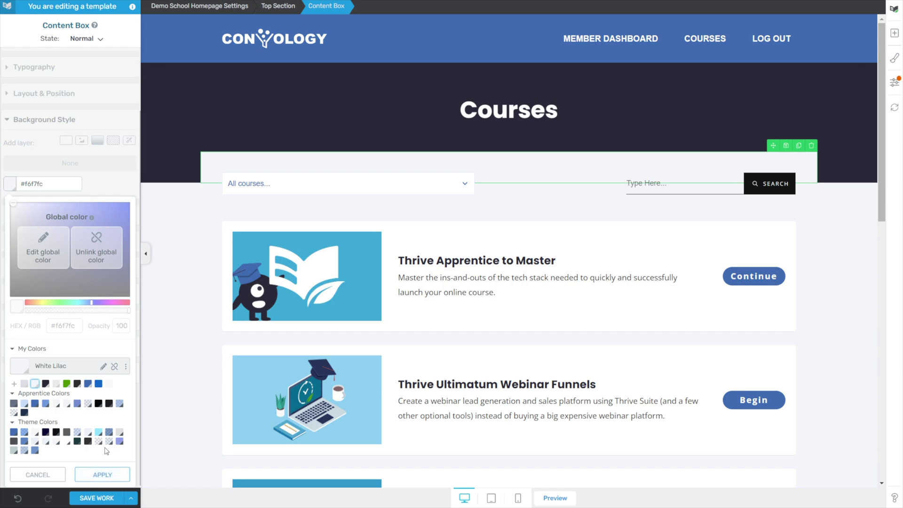
left_click(177, 402)
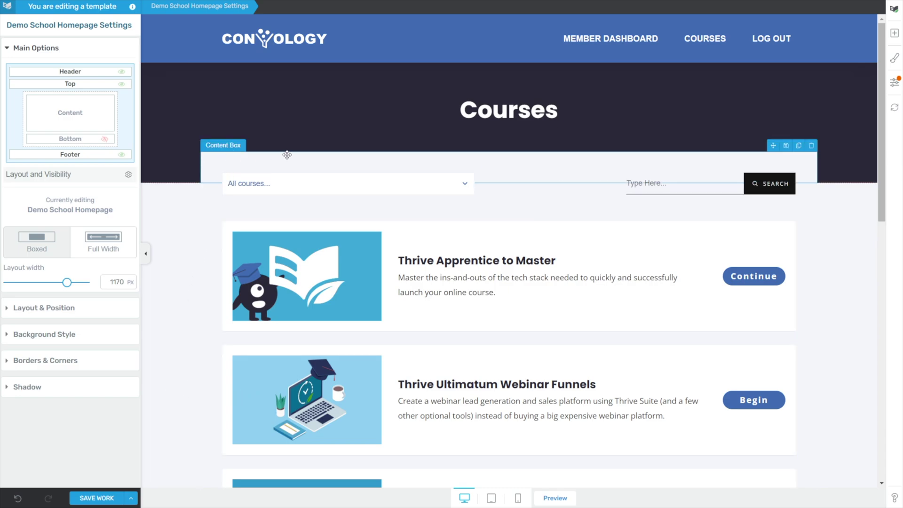
Step: Add a content box between the course filter and search row and the course list
left_click(637, 398)
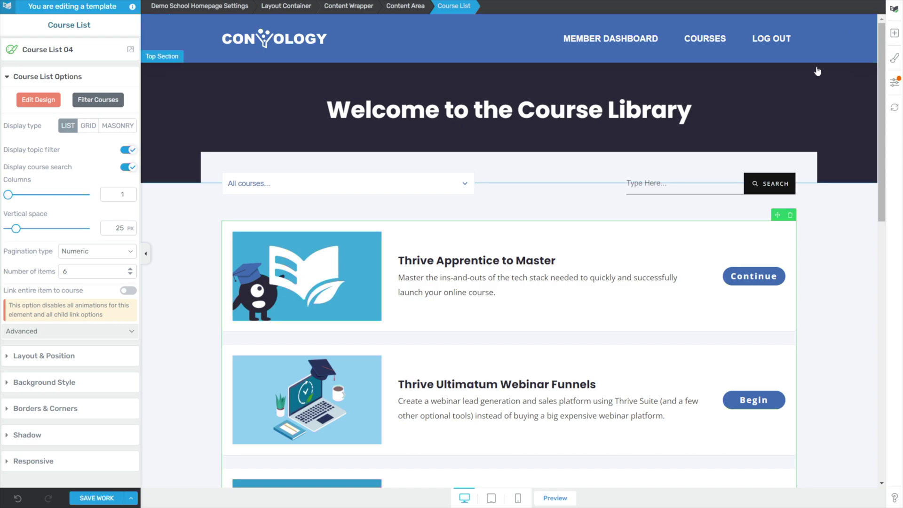
left_click(895, 33)
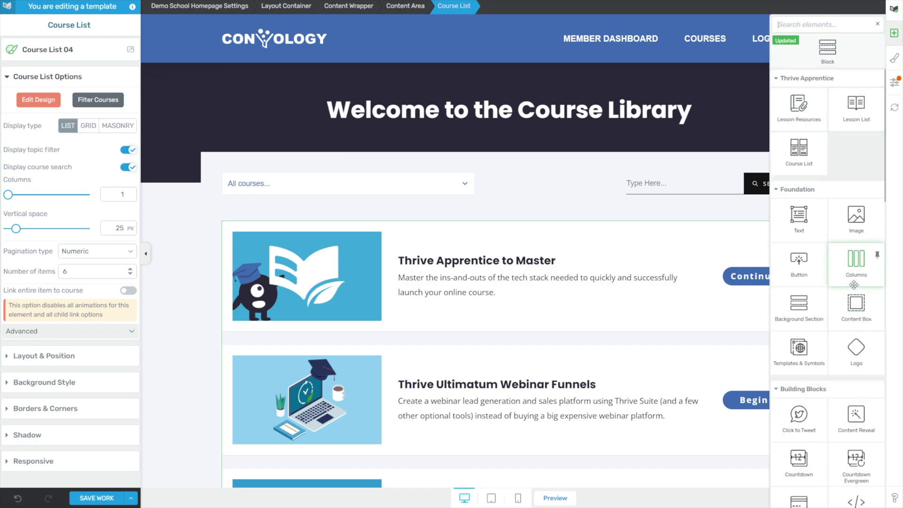
left_click_drag(795, 175, 510, 192)
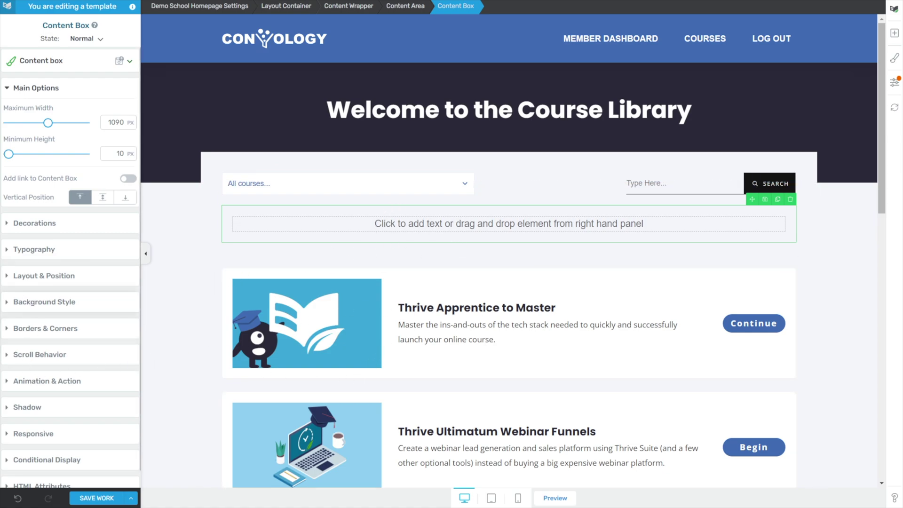
Step: Give the new content box a #ffffff background and a 5 px corner radius
left_click(44, 301)
left_click(11, 257)
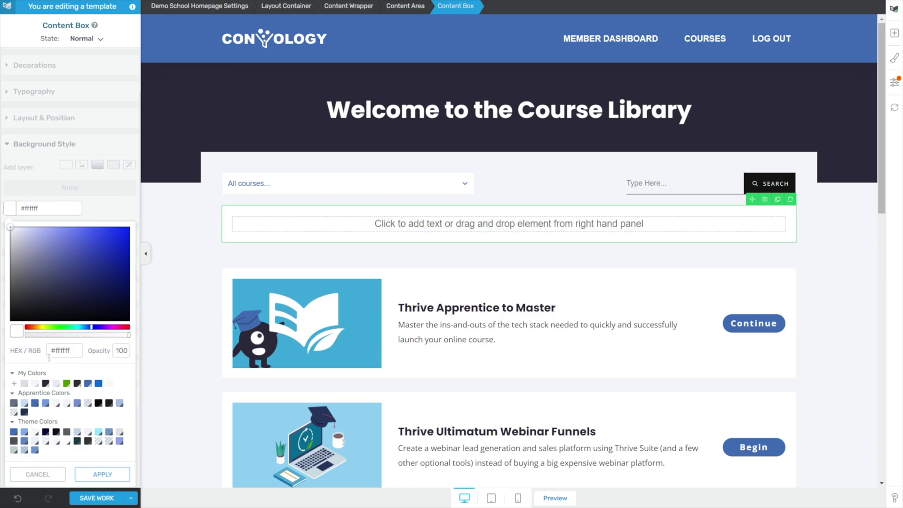
left_click(102, 474)
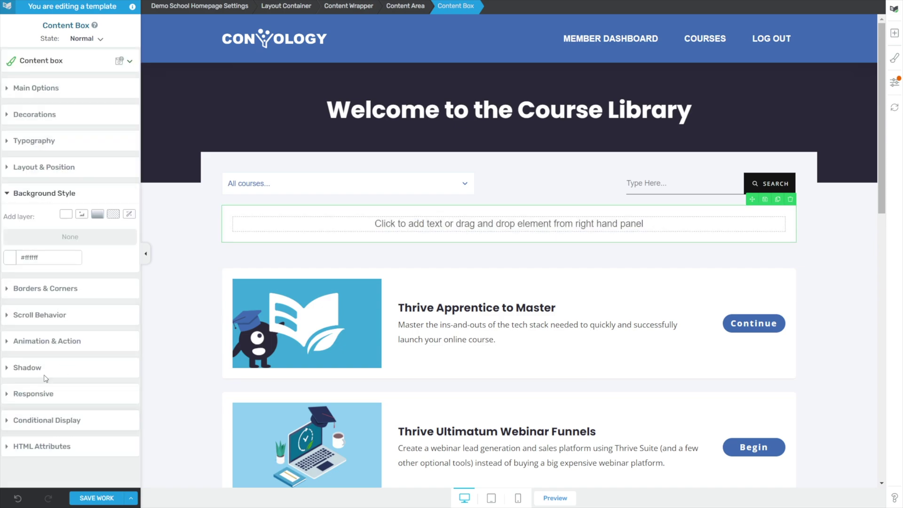
left_click(33, 288)
left_click(118, 304)
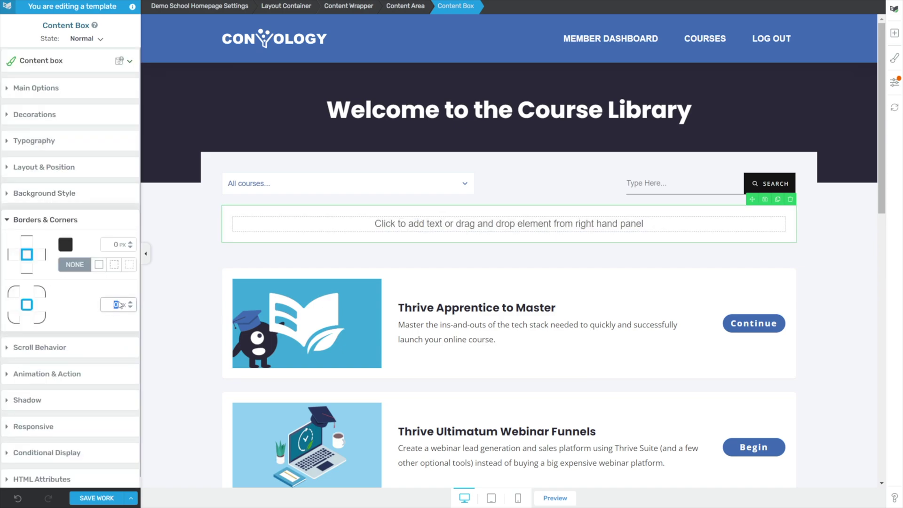
type("5")
Step: Insert a two-column layout in the white content box and place the Tech Stack Live Cohort logo image in its left column
left_click(895, 32)
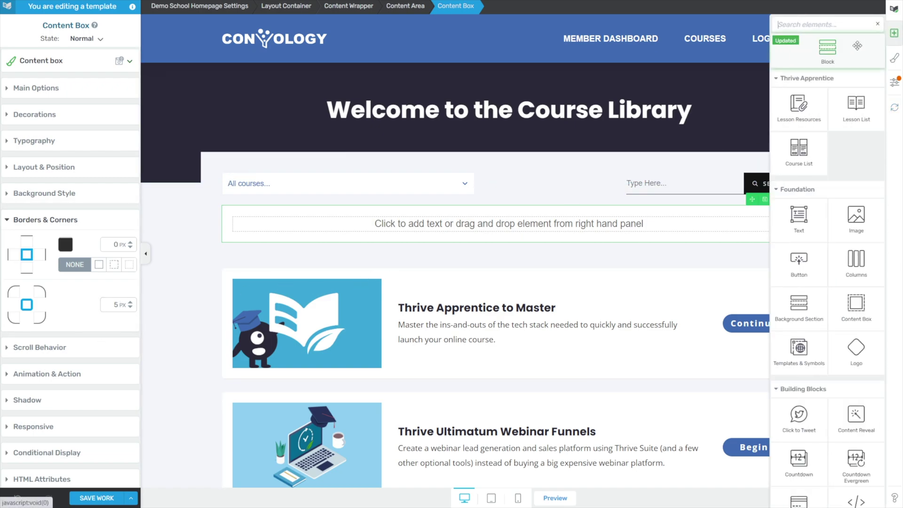
left_click_drag(856, 259, 607, 229)
left_click(508, 239)
left_click(464, 269)
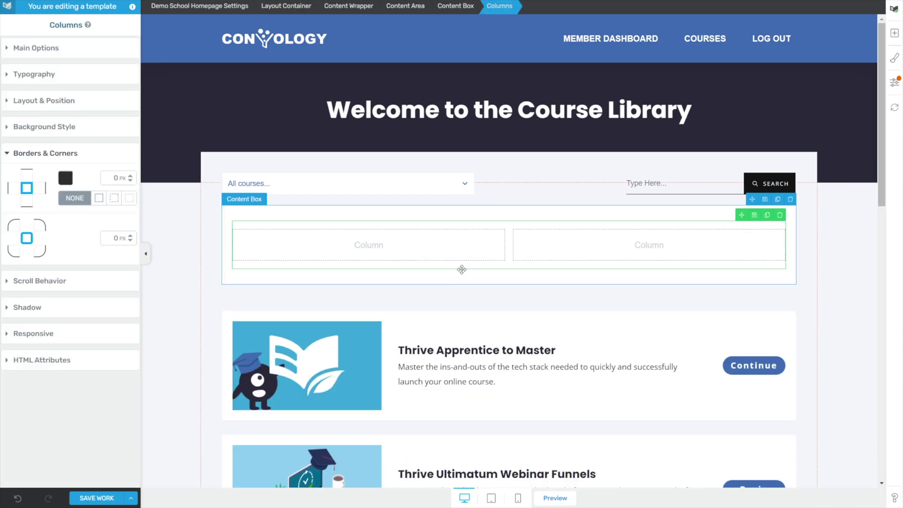
left_click(490, 246)
left_click_drag(854, 214, 380, 252)
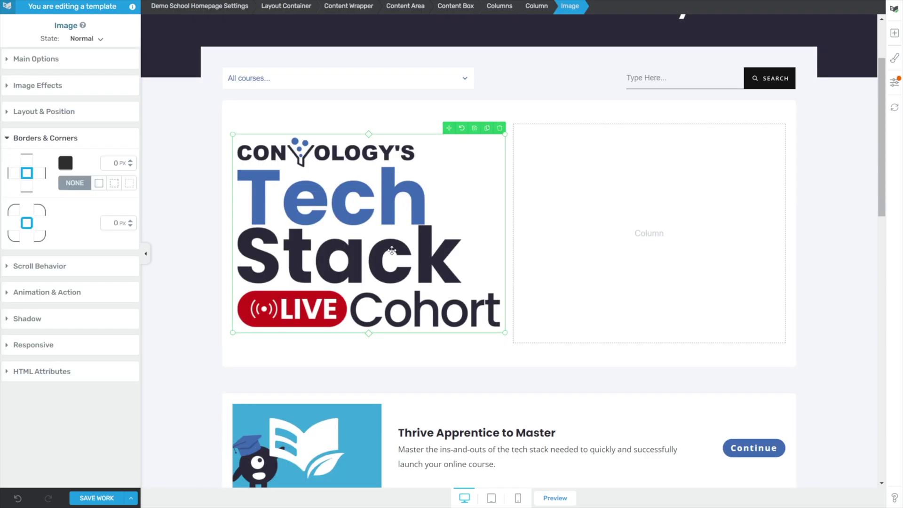
Step: Set the Tech Stack logo's size to 360 px and narrow the left column to fit the image
left_click(38, 59)
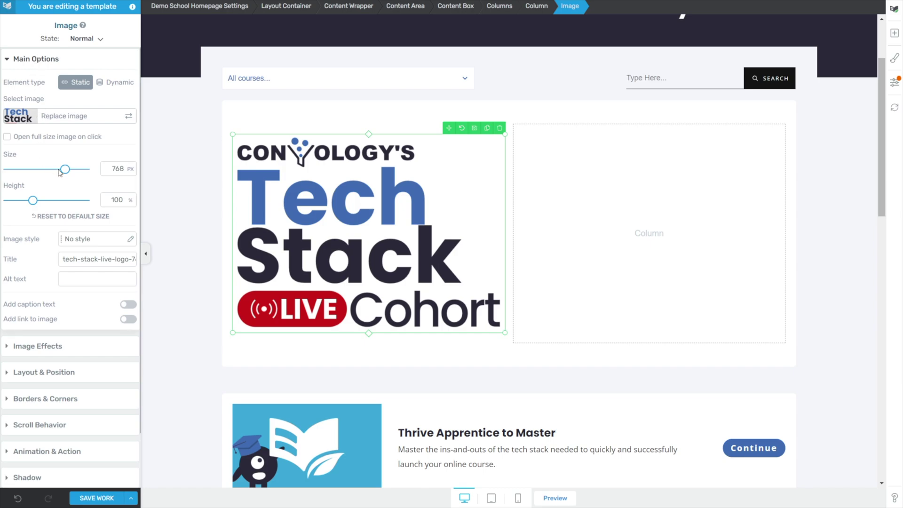
left_click_drag(65, 169, 34, 175)
double_click(105, 170)
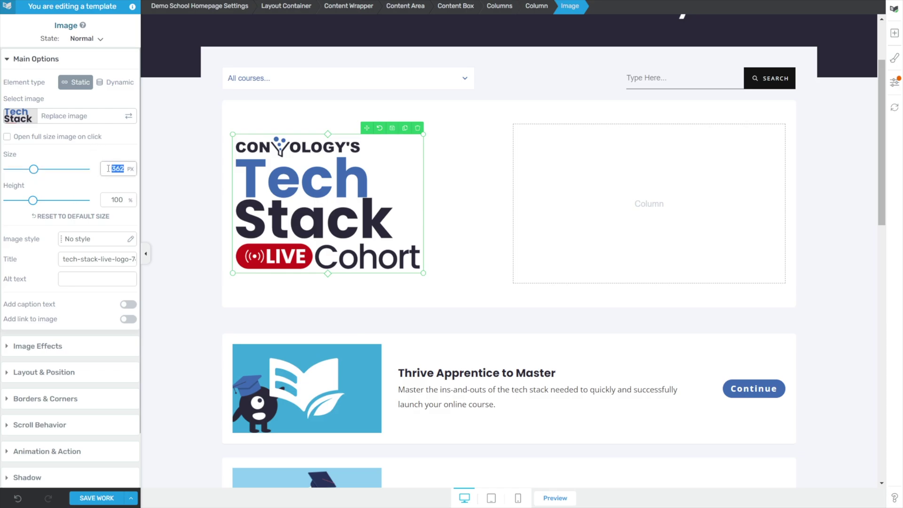
type("360")
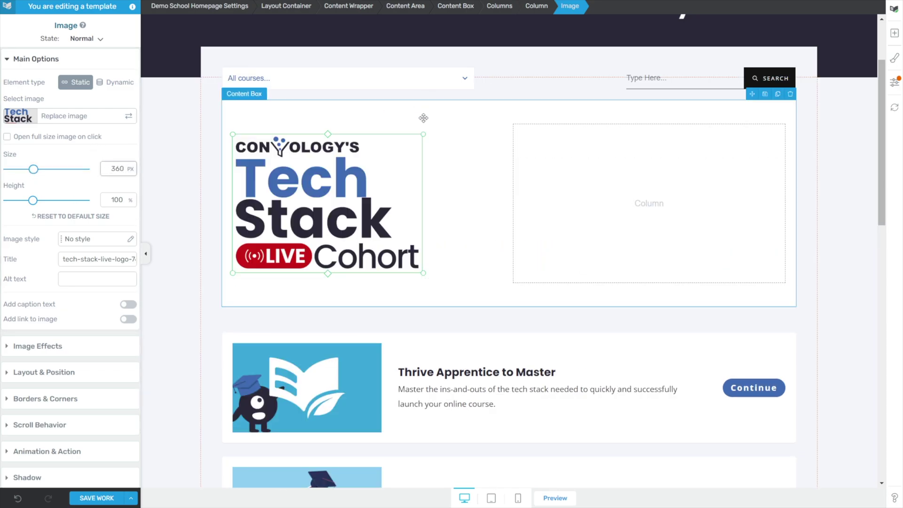
left_click_drag(509, 138, 429, 135)
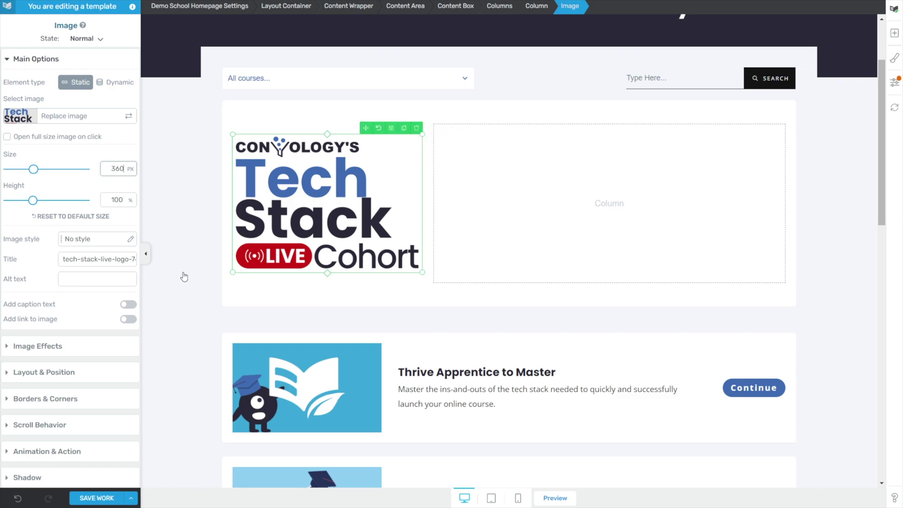
Step: Add a text element with the pasted 4-week live cohort description to the right column and center the columns' content vertically
left_click(894, 34)
left_click_drag(800, 227, 608, 222)
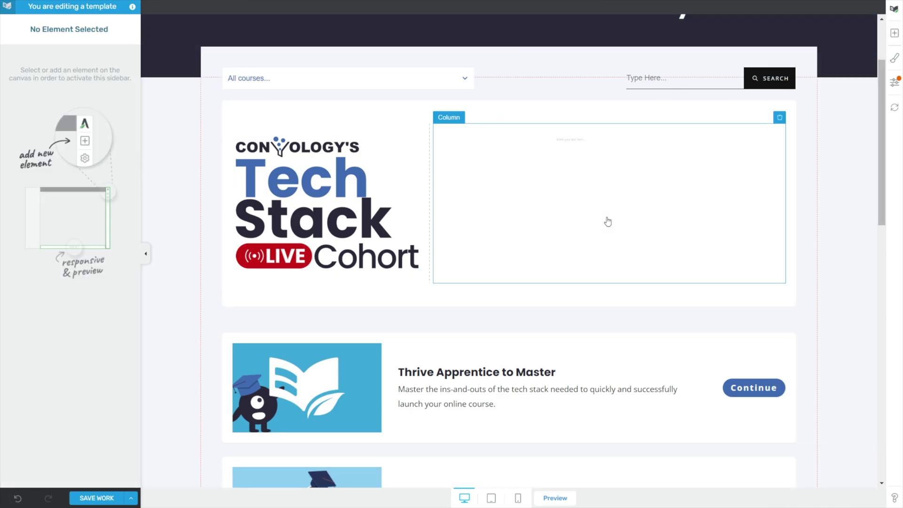
key("ctrl+v")
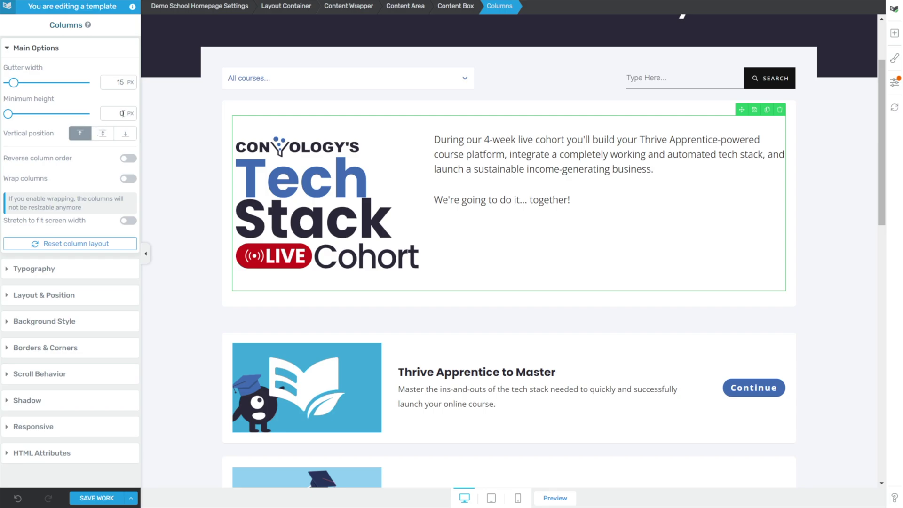
left_click(102, 134)
scroll(705, 141, "up", 2)
left_click(802, 120)
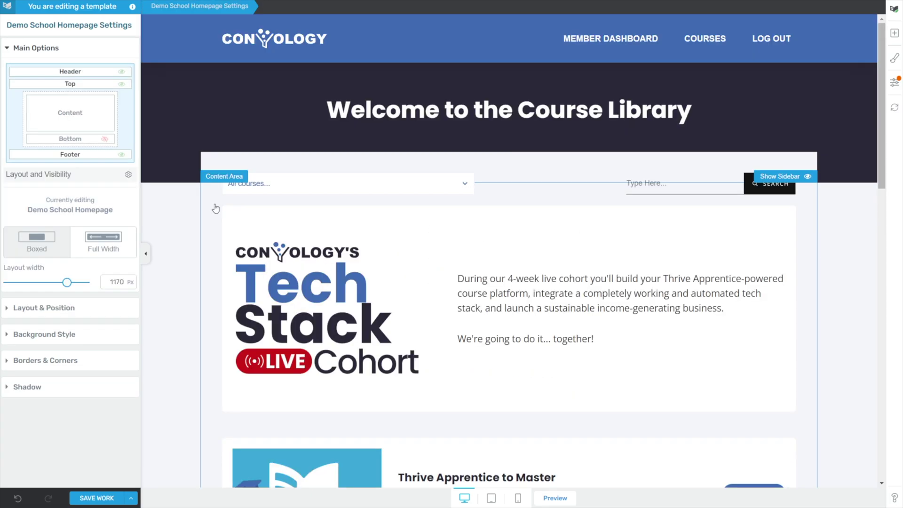
Step: Add a button below the cohort description and label it "Join the Waiting List"
left_click(894, 33)
type("button")
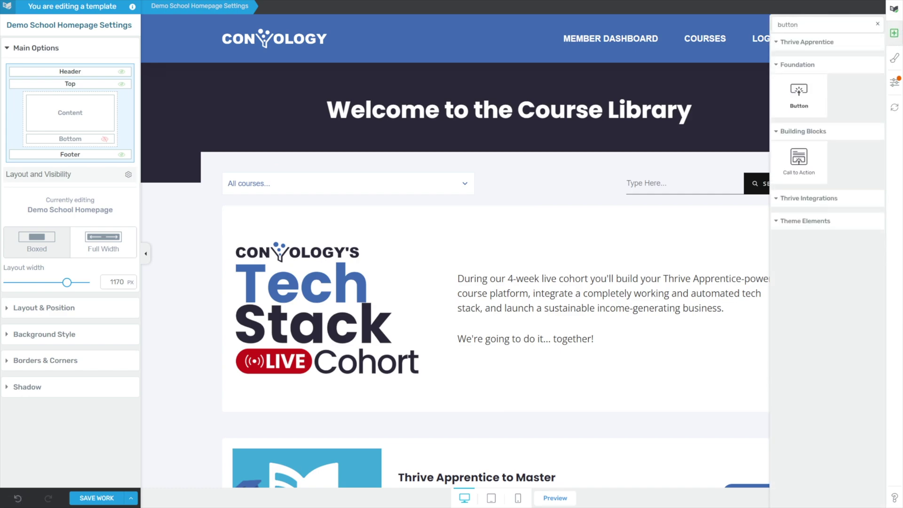
left_click_drag(799, 94, 583, 354)
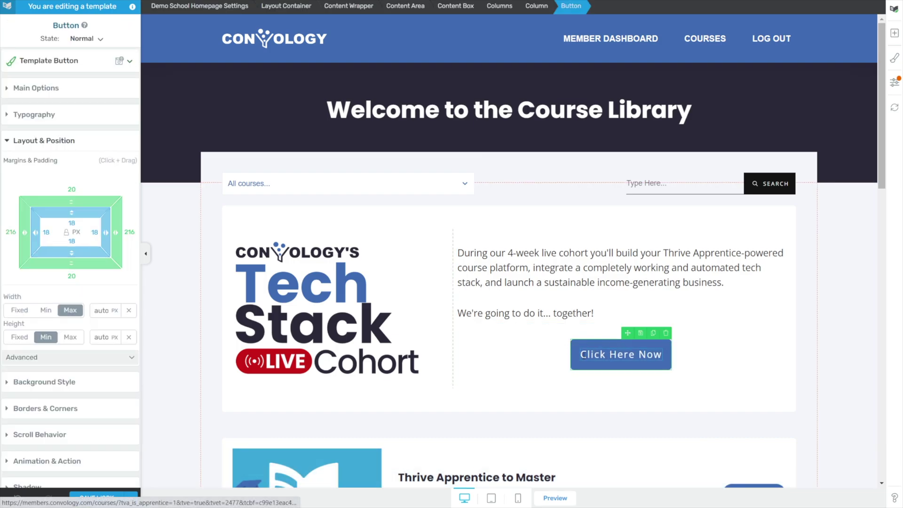
left_click(583, 354)
key("ctrl+a")
type("Join th")
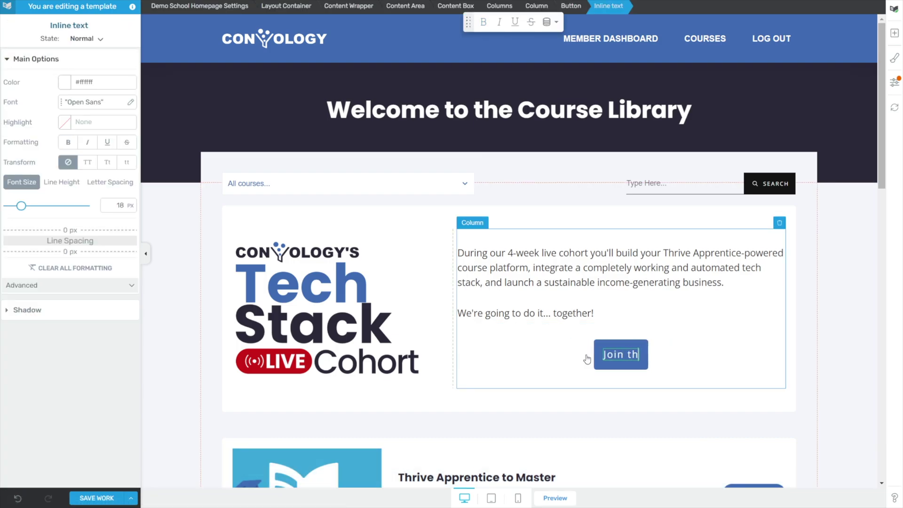
type("e Waiting List")
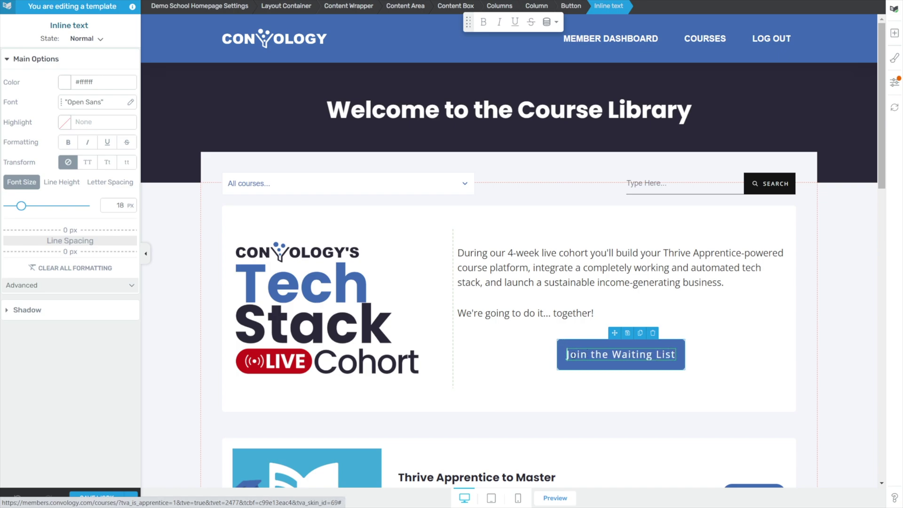
left_click(548, 361)
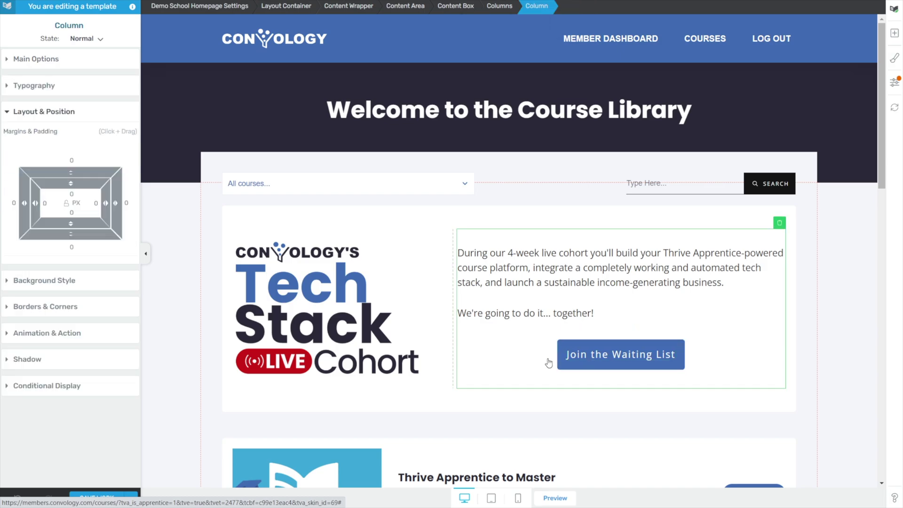
Step: Put an alarm clock emoji (⏰) before the waiting list button's label and align the button left
left_click(578, 356)
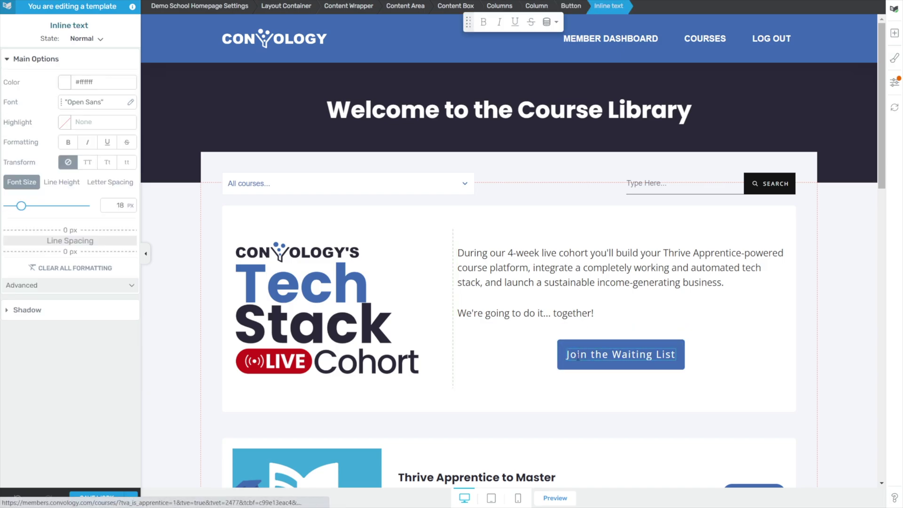
type("⏰")
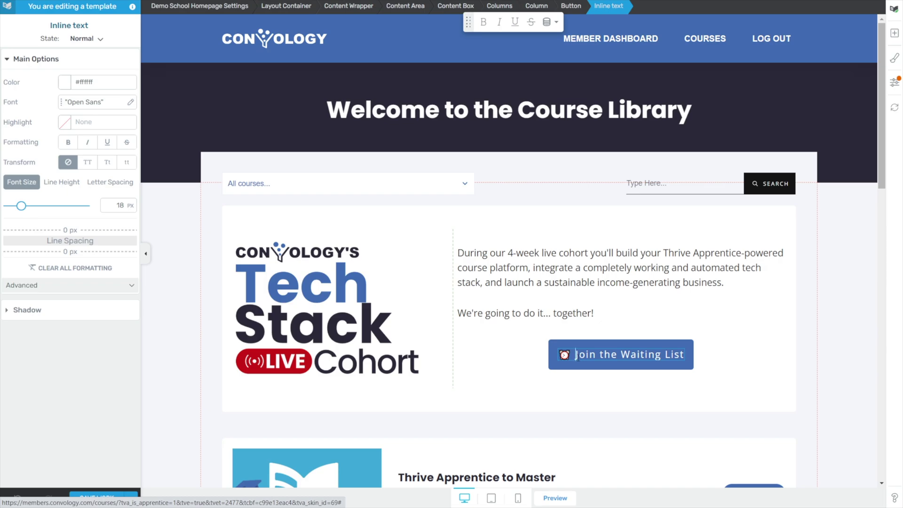
left_click(597, 364)
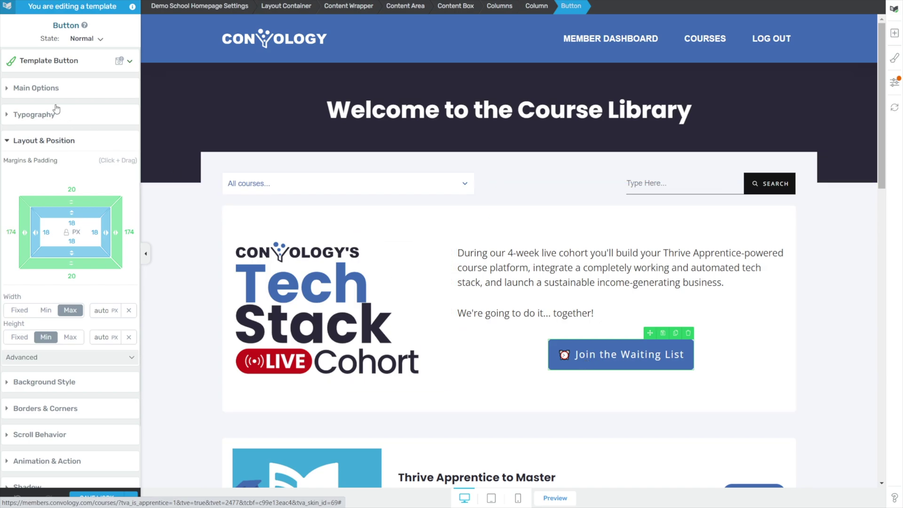
left_click(37, 85)
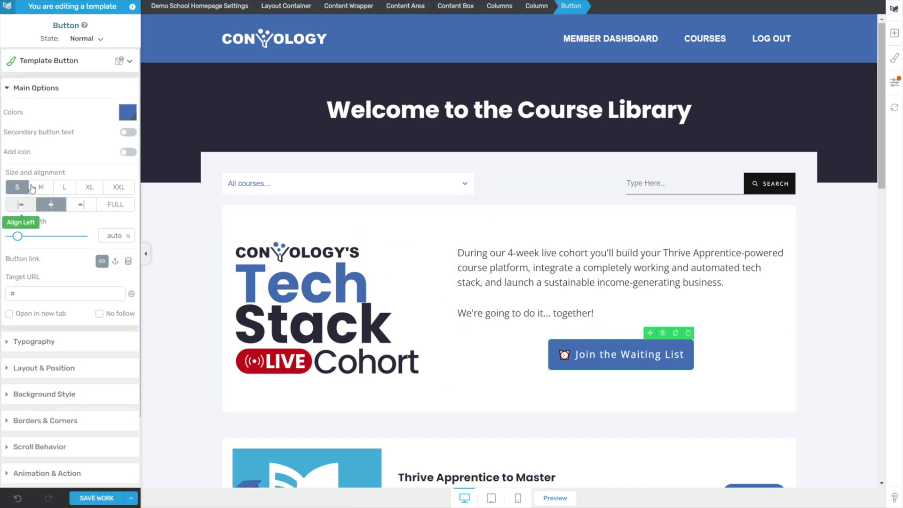
left_click(31, 206)
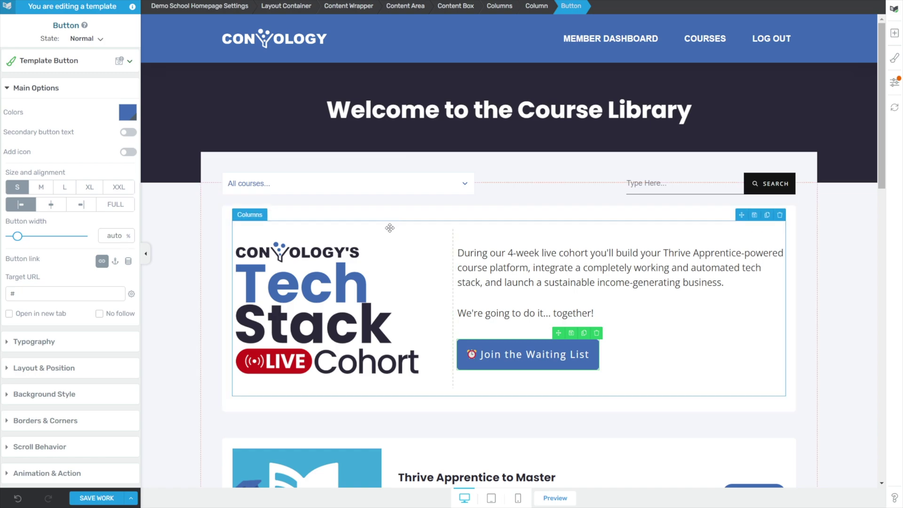
Step: Open the conditional display settings of the content box holding the Tech Stack cohort promotion
left_click(378, 215)
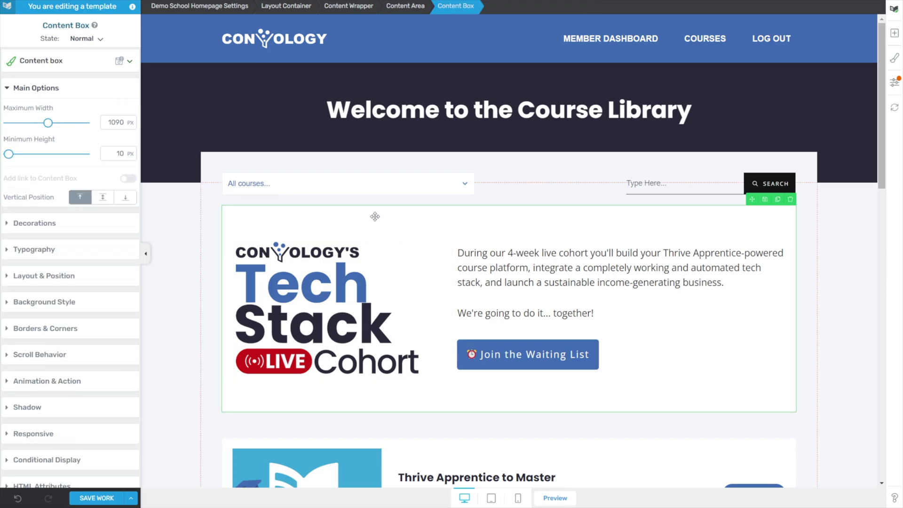
scroll(103, 301, "down", 1)
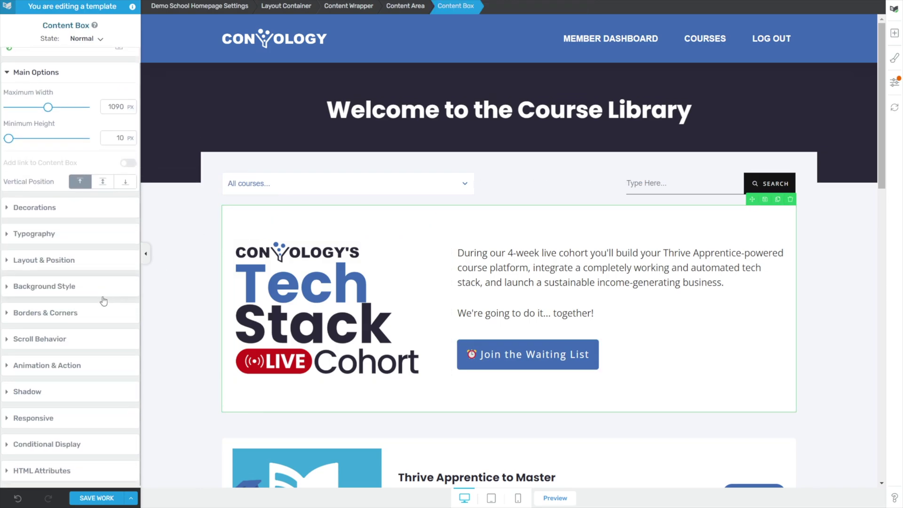
left_click(61, 444)
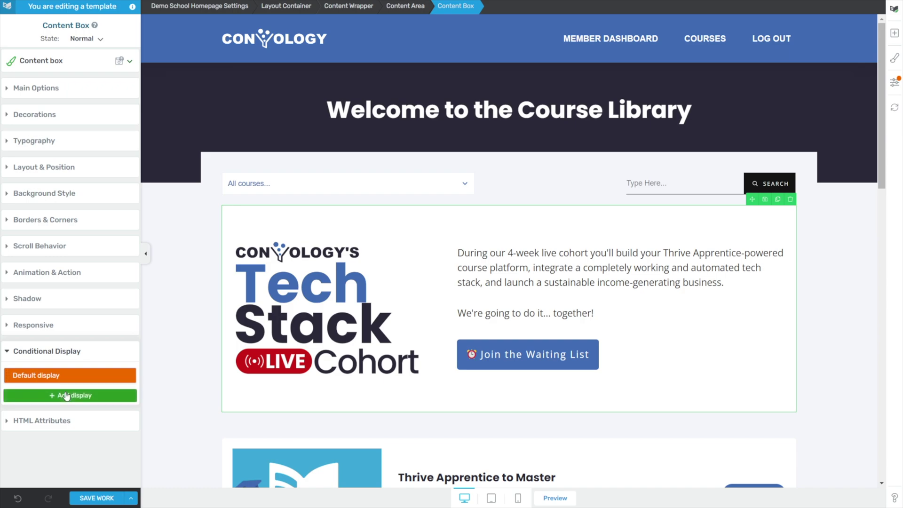